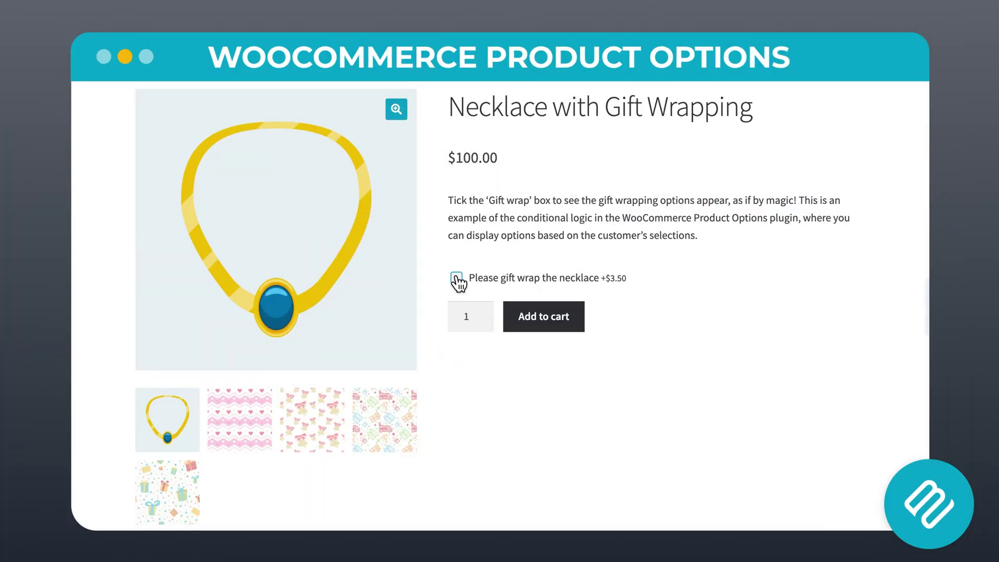
# Gift-wrap the necklace with the first wrapping paper and choose in-person training.
pyautogui.click(456, 277)
pyautogui.click(480, 348)
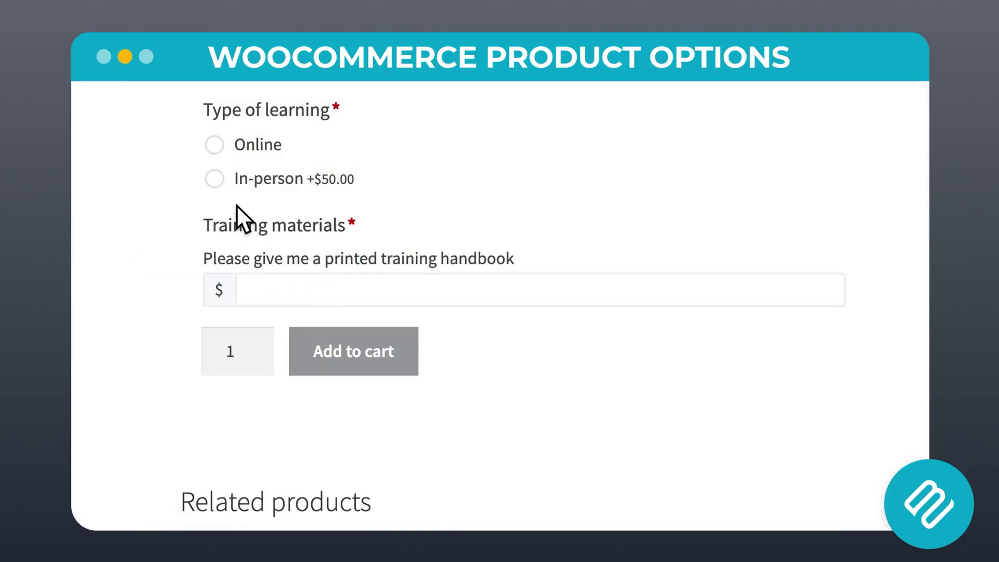
pyautogui.click(214, 179)
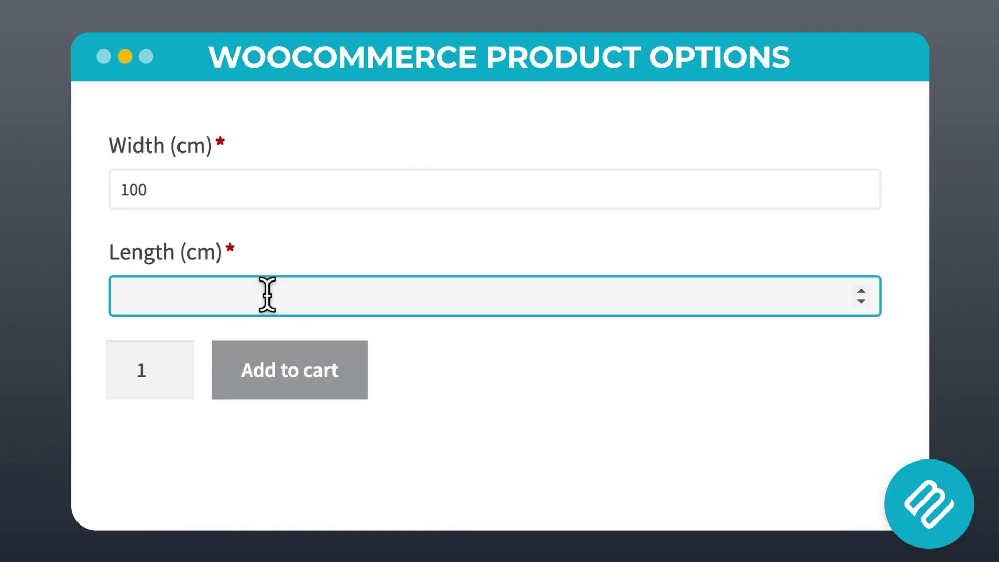
# Change the Length value to 30.
pyautogui.write('200')
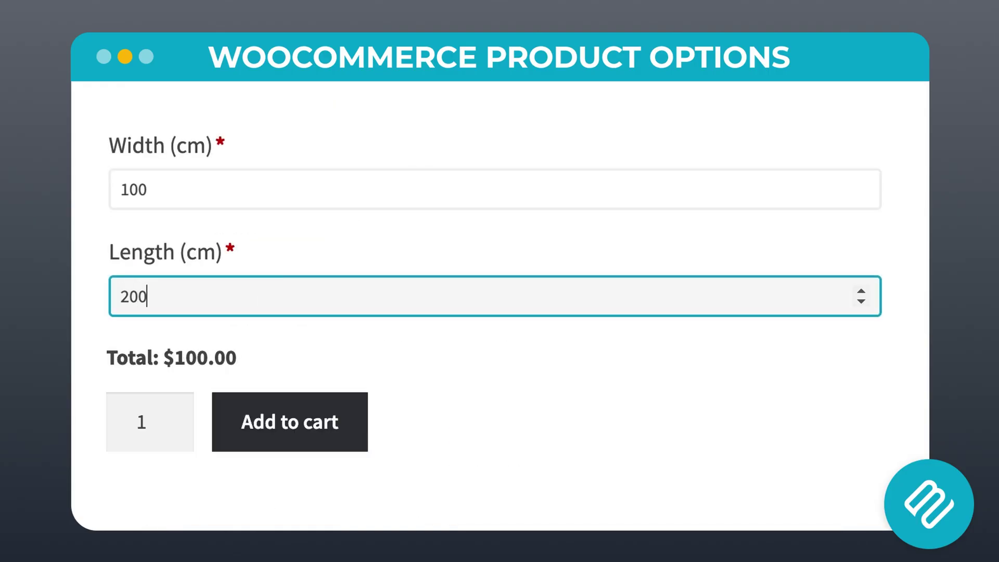
pyautogui.press('BackSpace')
pyautogui.press('BackSpace')
pyautogui.press('BackSpace')
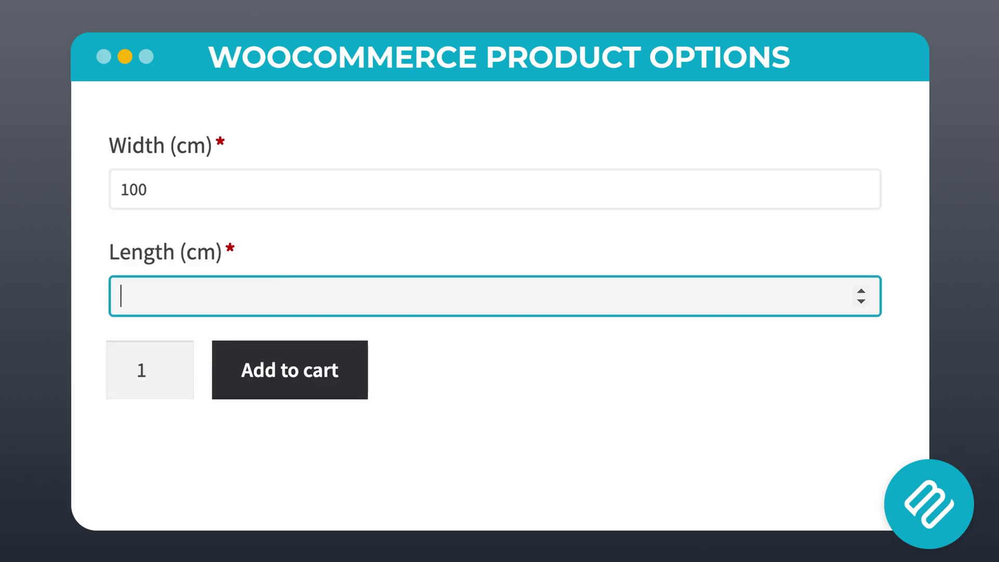
pyautogui.write('30')
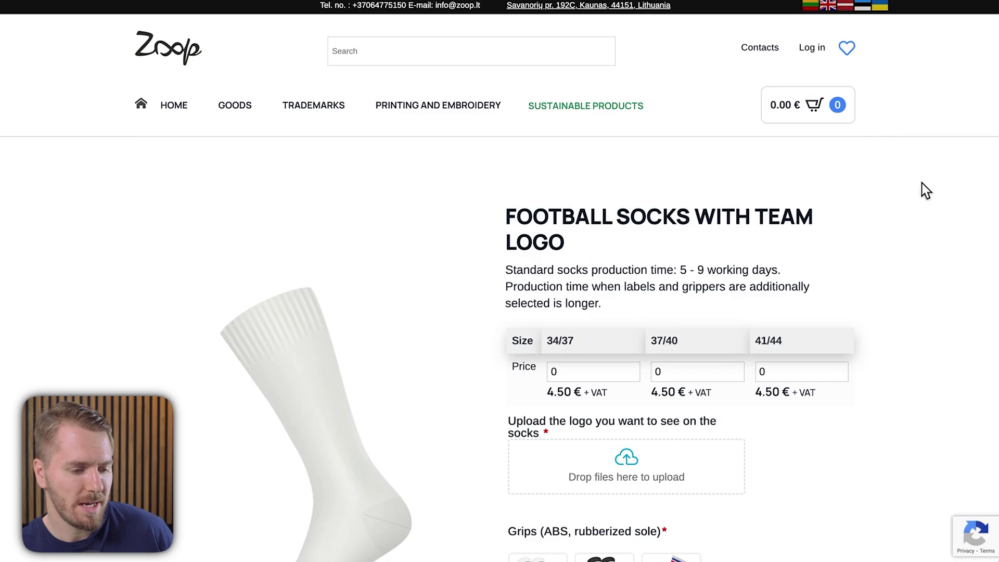
# Select Black grips and 'With your label' (+1.00 € each), revealing the Attach file upload.
pyautogui.scroll(-3, 936, 190)
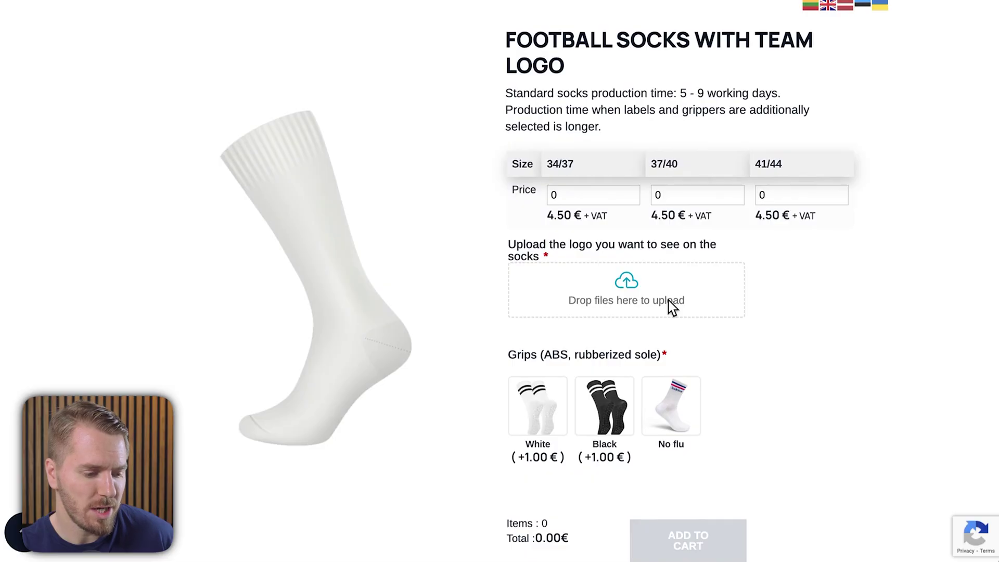
pyautogui.scroll(-2, 565, 309)
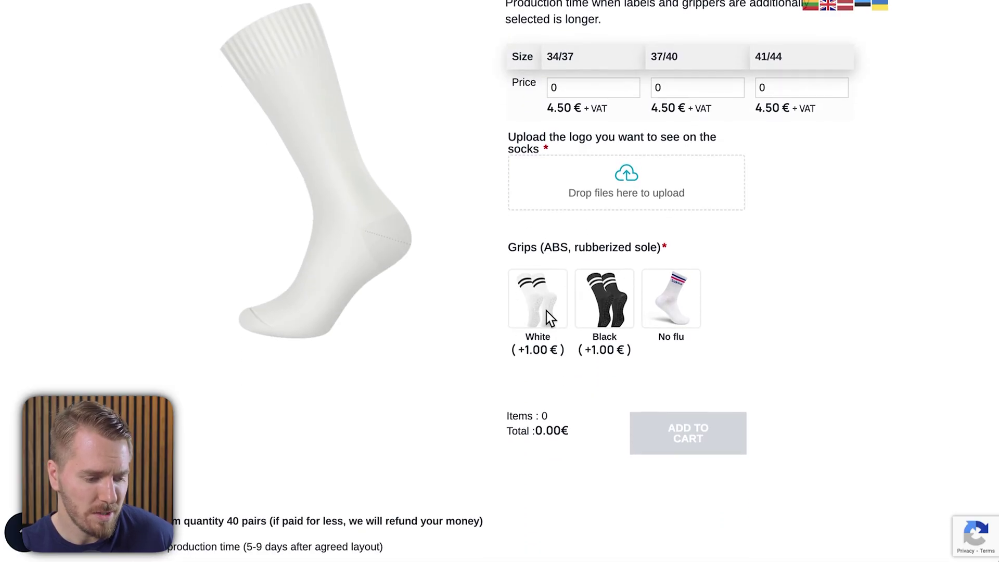
pyautogui.click(552, 309)
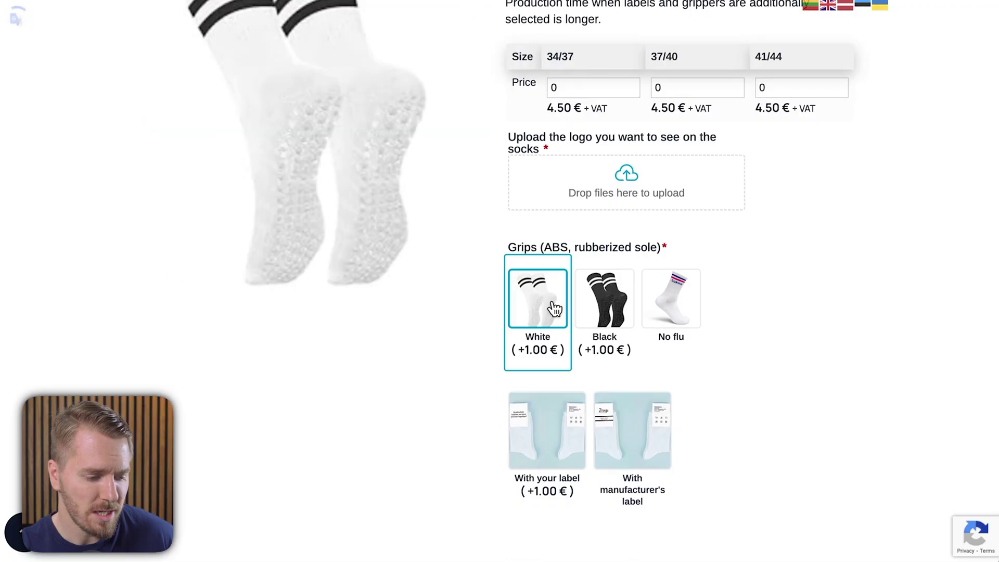
pyautogui.click(608, 308)
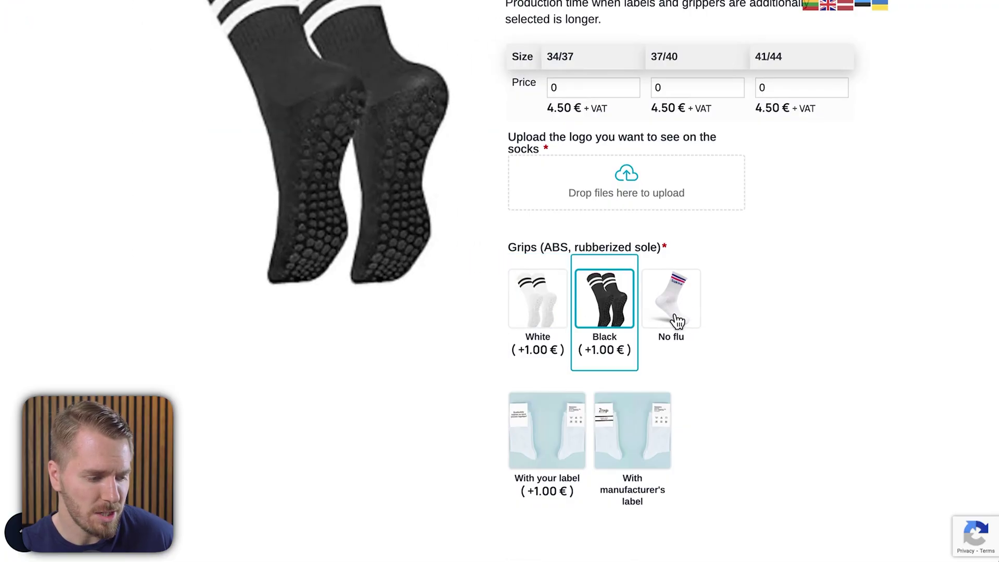
pyautogui.scroll(-4, 785, 319)
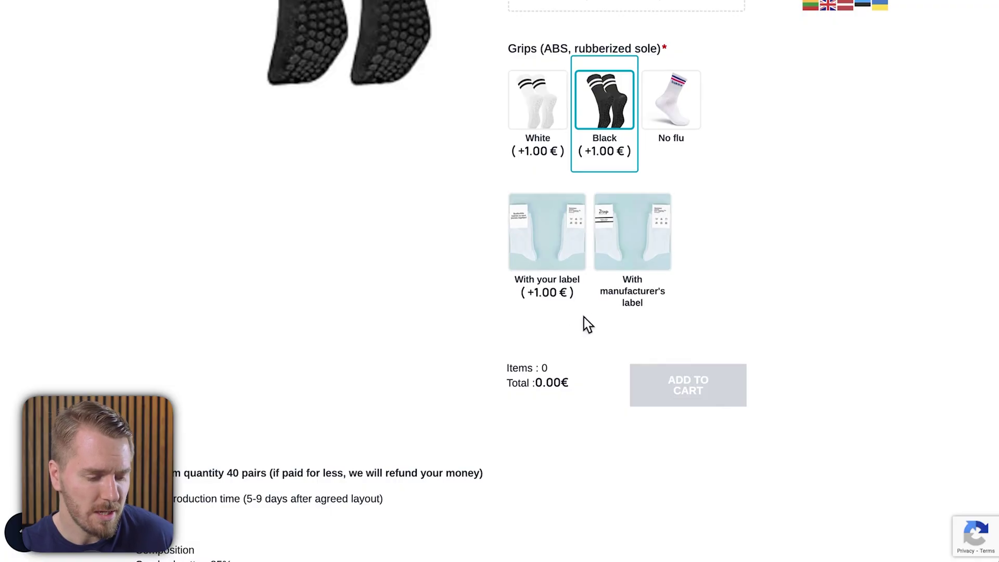
pyautogui.click(567, 254)
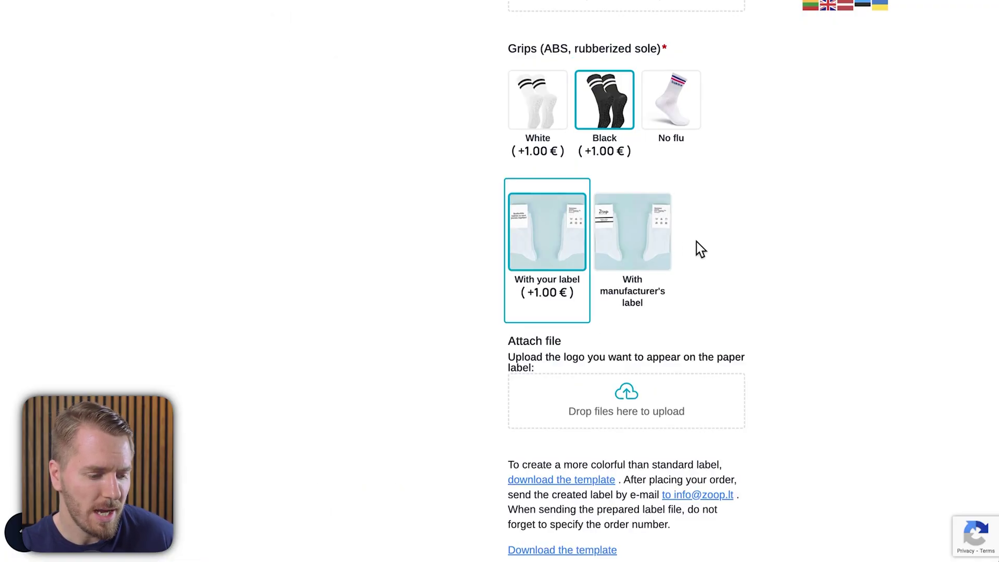
pyautogui.scroll(-4, 697, 241)
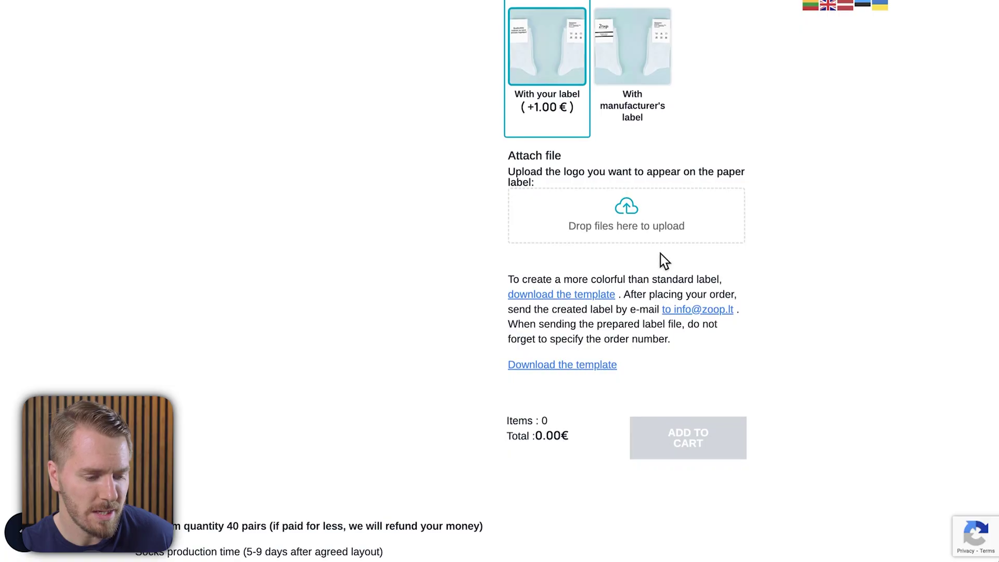
pyautogui.scroll(2, 662, 260)
pyautogui.scroll(7, 687, 310)
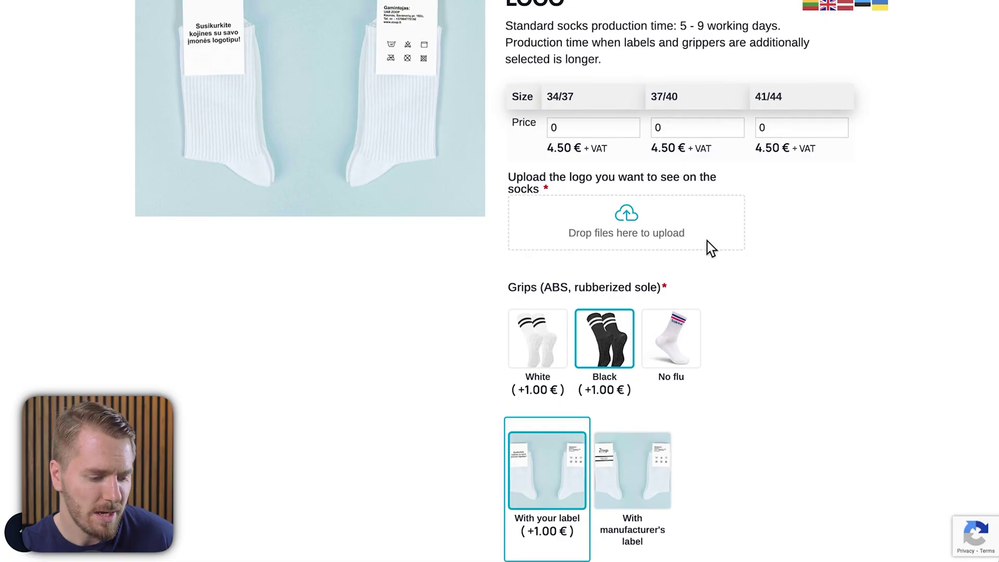
pyautogui.scroll(-10, 707, 242)
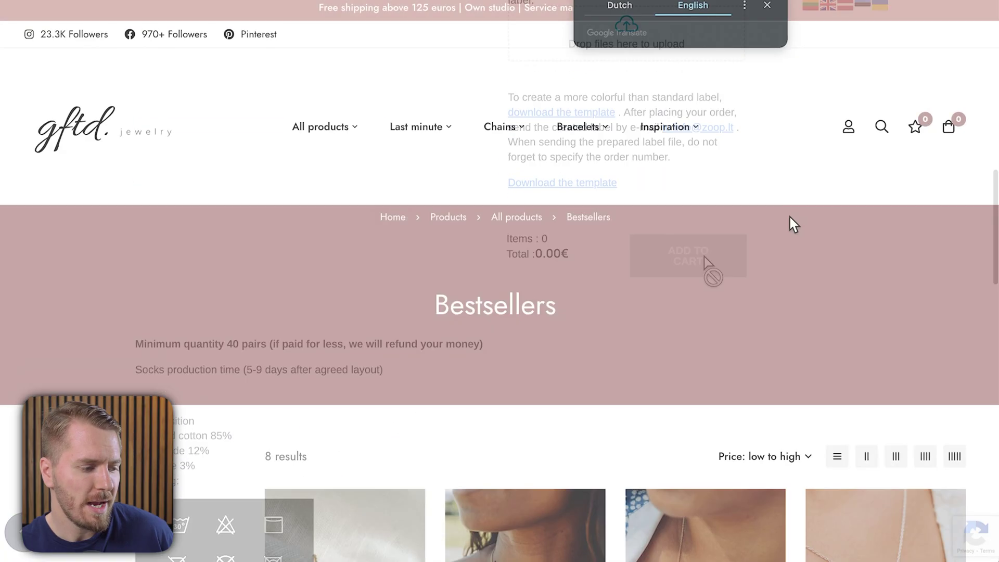
# Open the personalisation page for the 'Design Your Bracelet With 2 Charms' product.
pyautogui.scroll(-8, 790, 217)
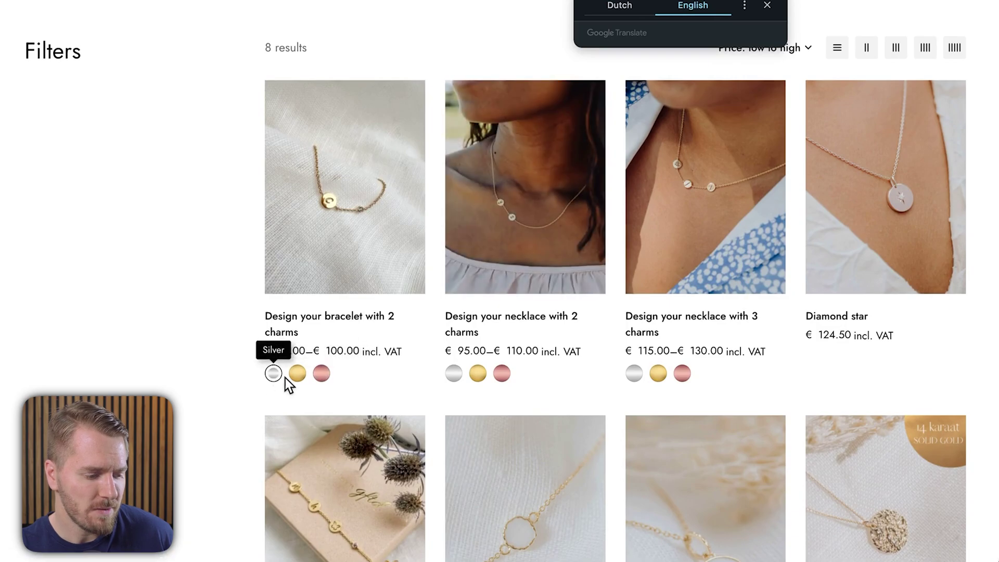
pyautogui.moveTo(342, 255)
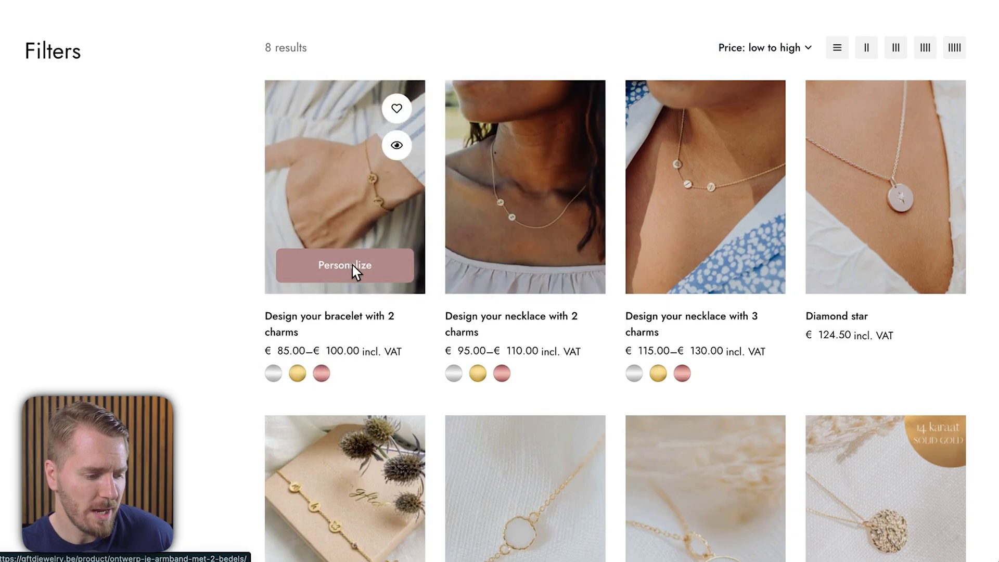
pyautogui.click(366, 265)
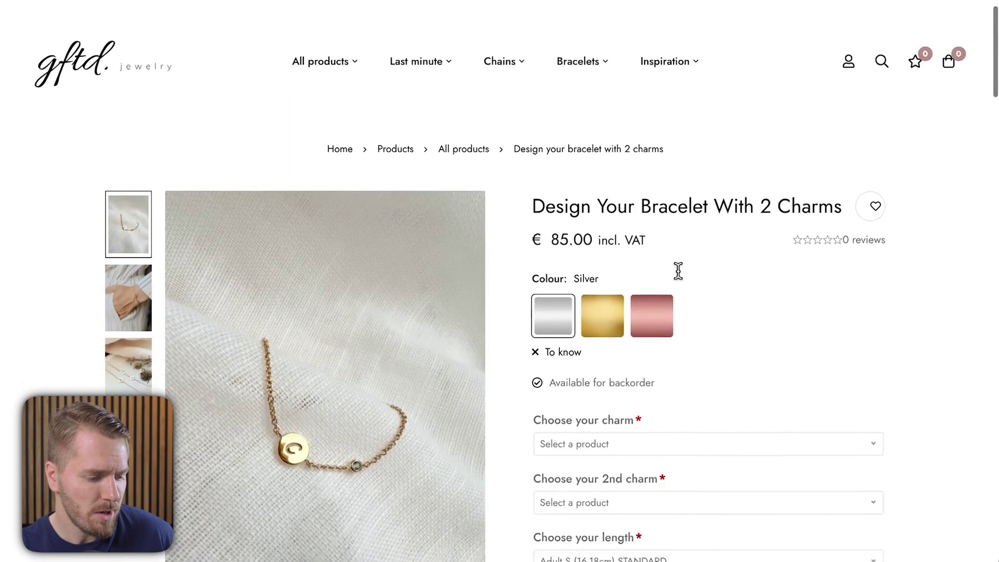
# Pick Charm A, set 'This gem is a gift' to For someone special, then focus the message box.
pyautogui.scroll(-2, 676, 271)
pyautogui.scroll(-3, 679, 273)
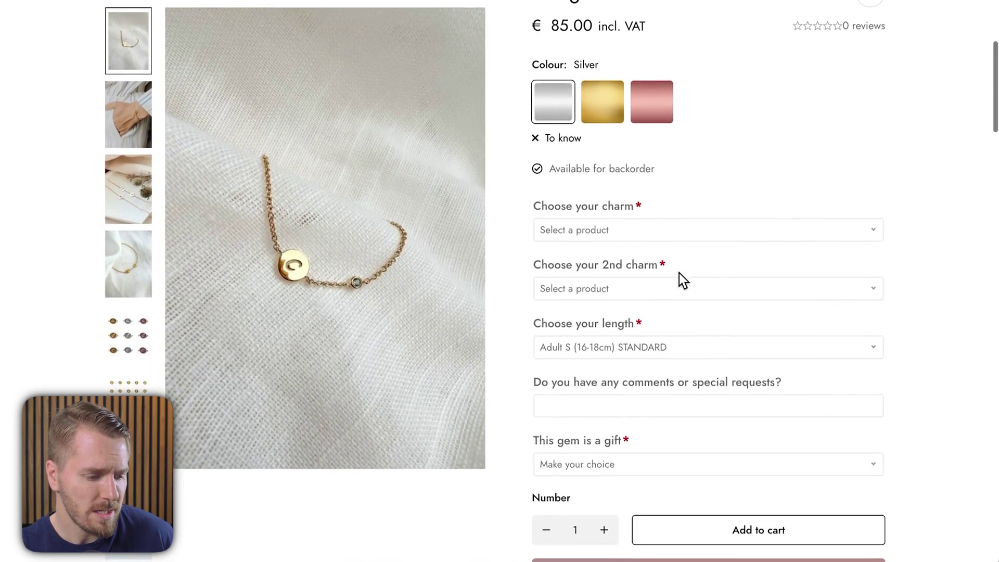
pyautogui.click(705, 239)
pyautogui.click(599, 303)
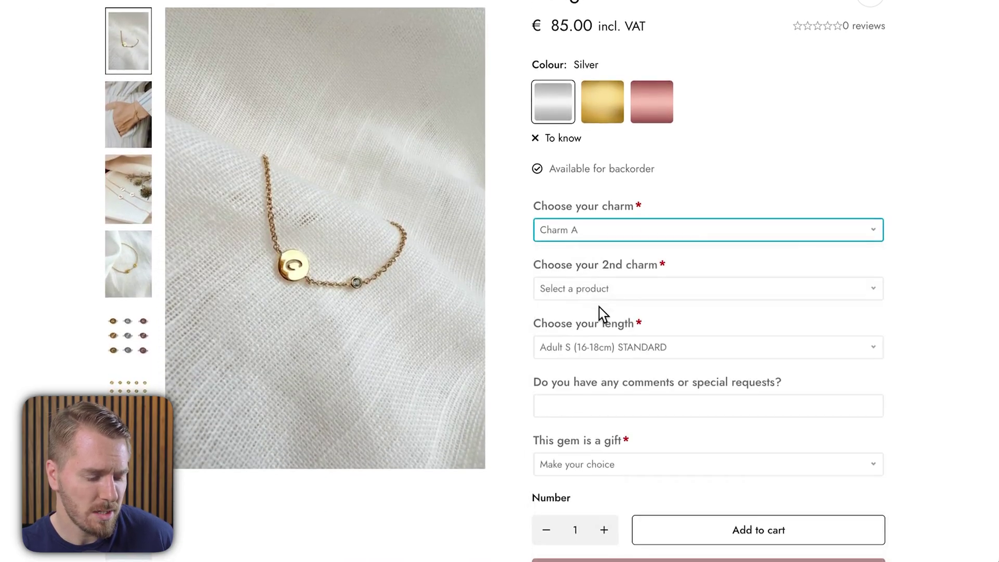
pyautogui.scroll(-4, 760, 300)
pyautogui.click(687, 270)
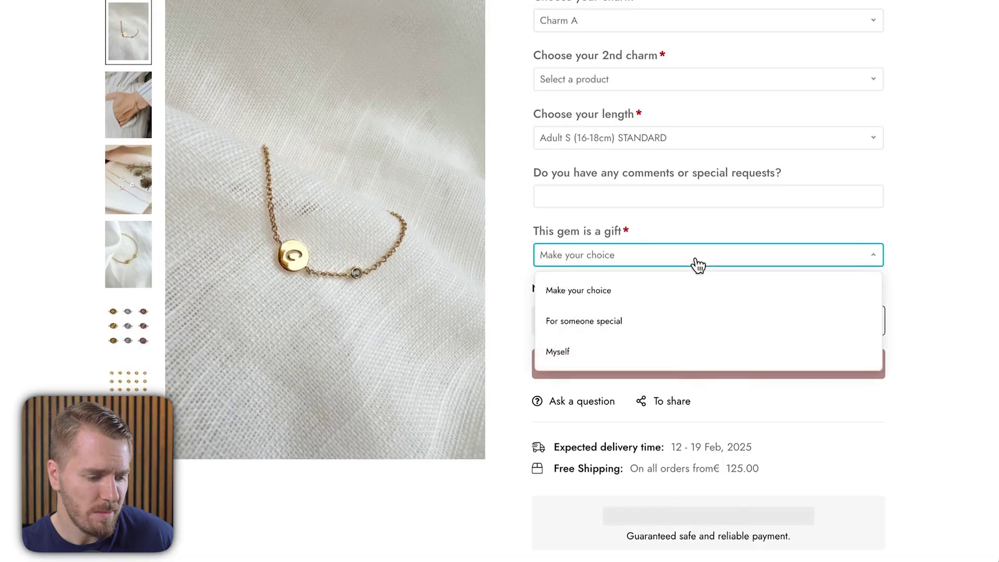
pyautogui.click(617, 318)
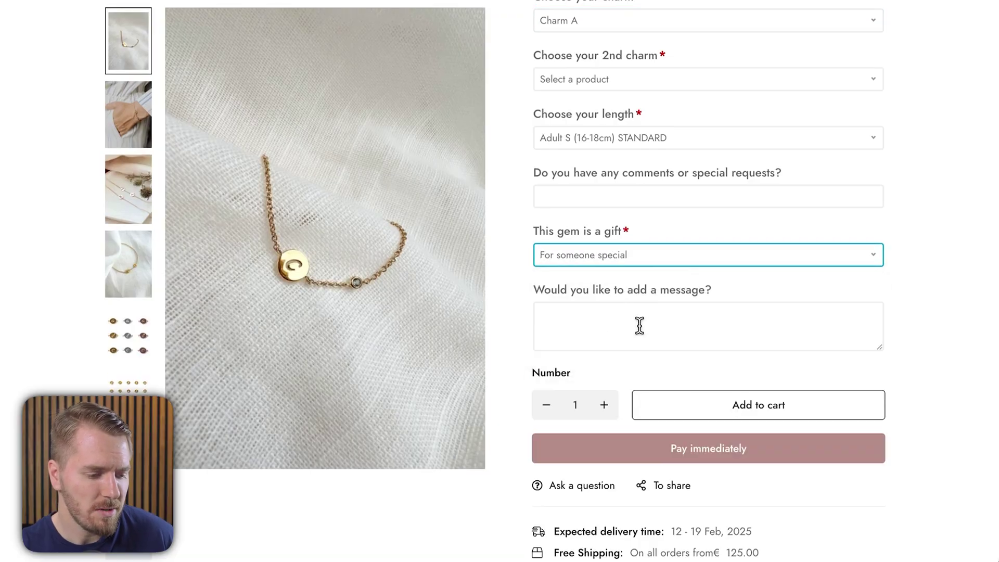
pyautogui.click(636, 323)
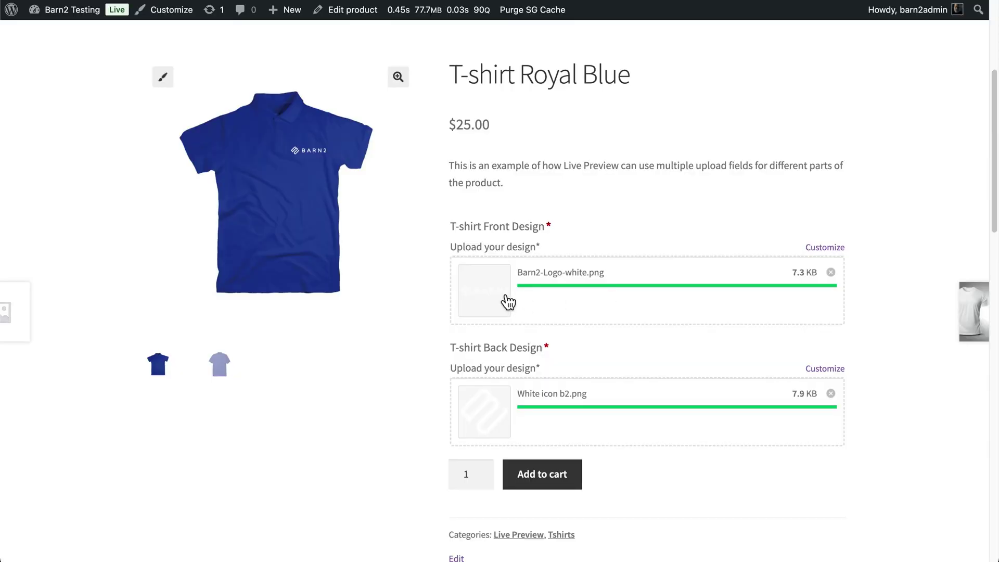
# Preview the BARN2 logo on the Royal Blue T-shirt's chest via the front design thumbnail.
pyautogui.click(508, 300)
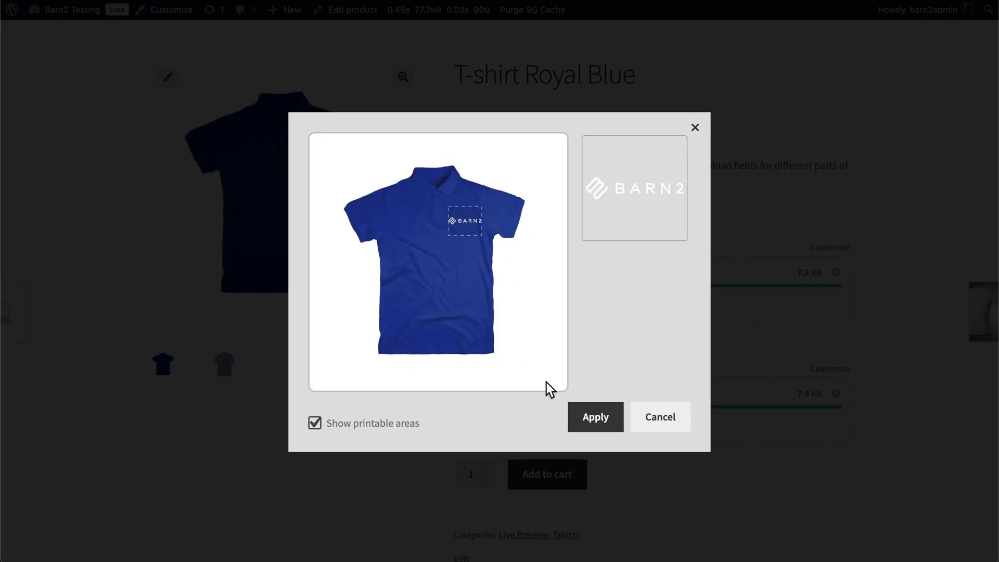
# Apply the BARN2 logo to the T-shirt front and the white icon design to the back.
pyautogui.click(593, 417)
pyautogui.click(494, 414)
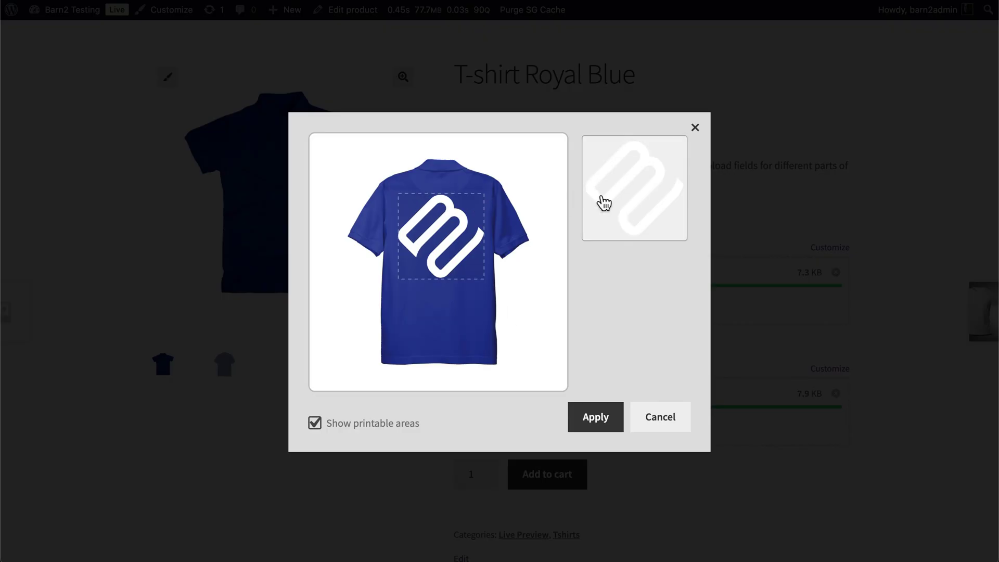
pyautogui.click(593, 416)
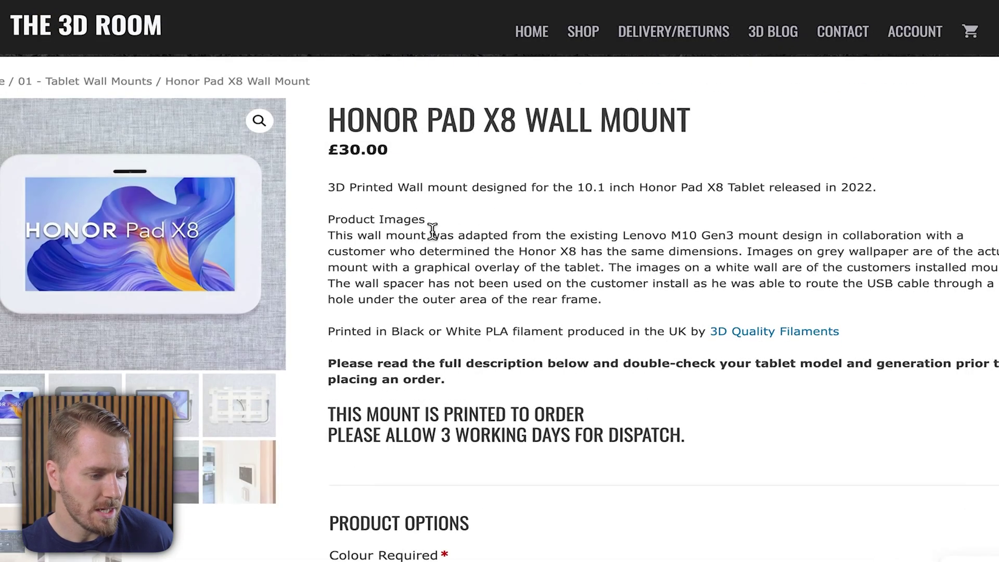
# View the wall mount's Enquiries tab, then its Downloads tab with the assembly guide.
pyautogui.scroll(-15, 434, 234)
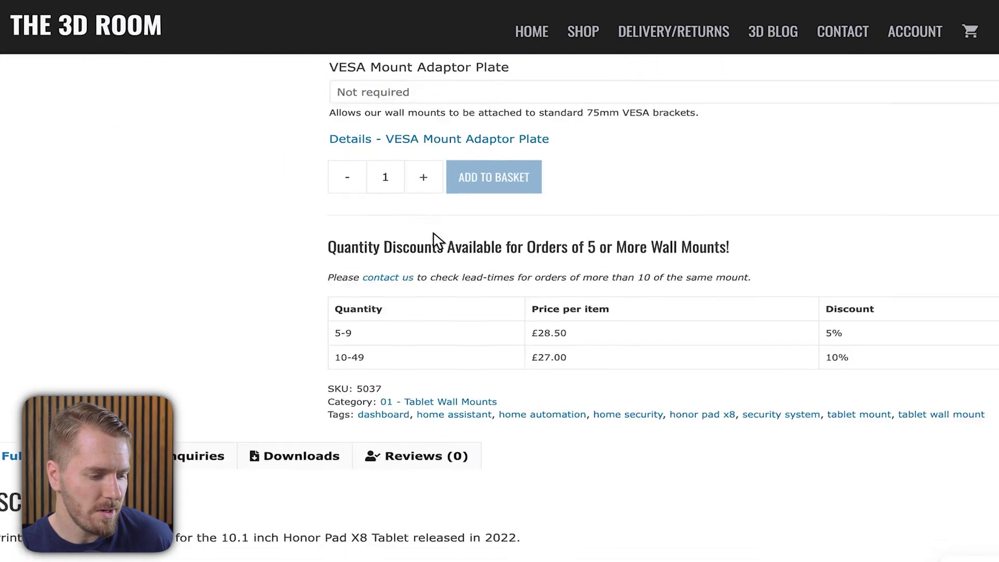
pyautogui.scroll(-3, 435, 237)
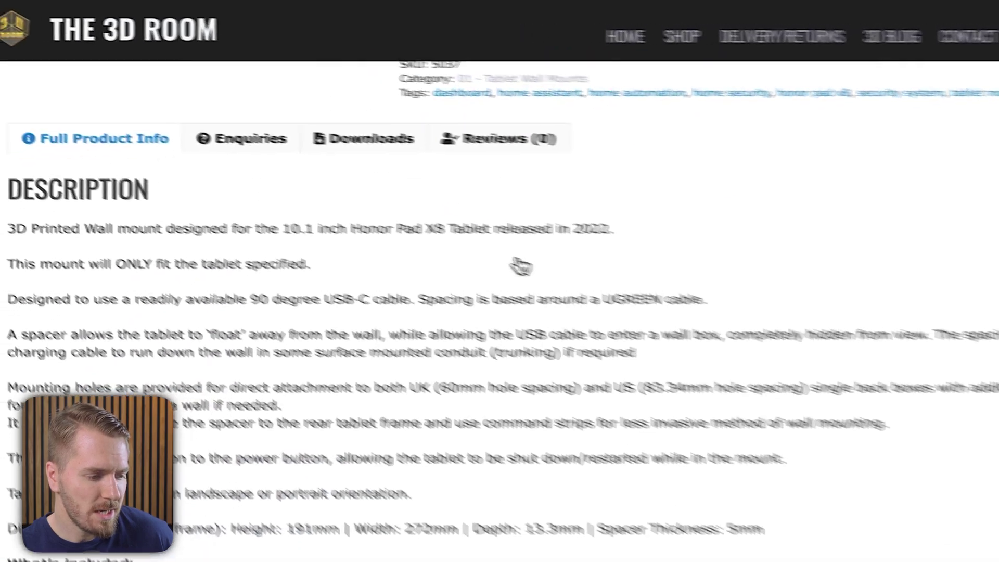
pyautogui.click(325, 160)
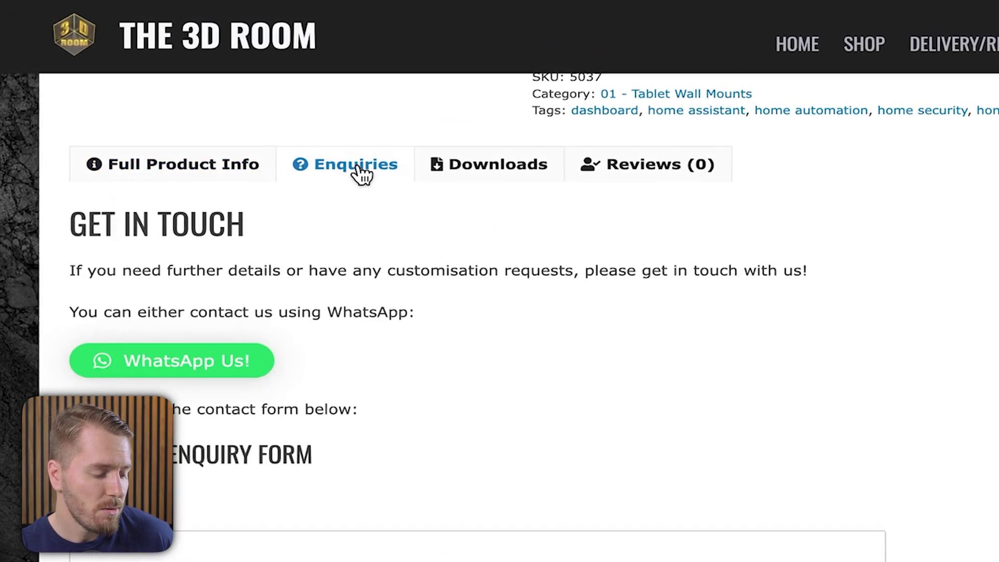
pyautogui.click(487, 184)
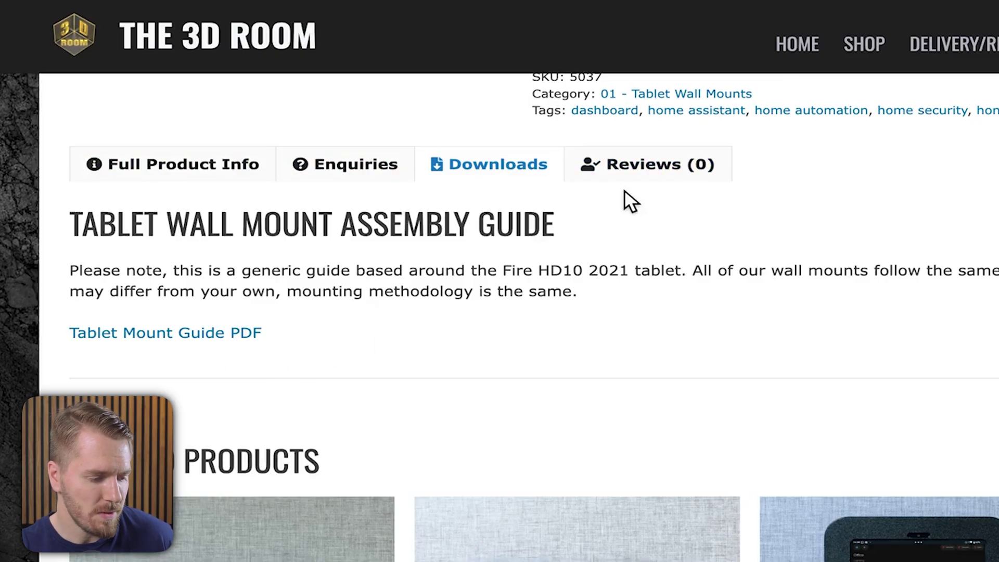
# Return to Full Product Info and scroll through the wall mount's description.
pyautogui.click(172, 164)
pyautogui.scroll(-5, 250, 313)
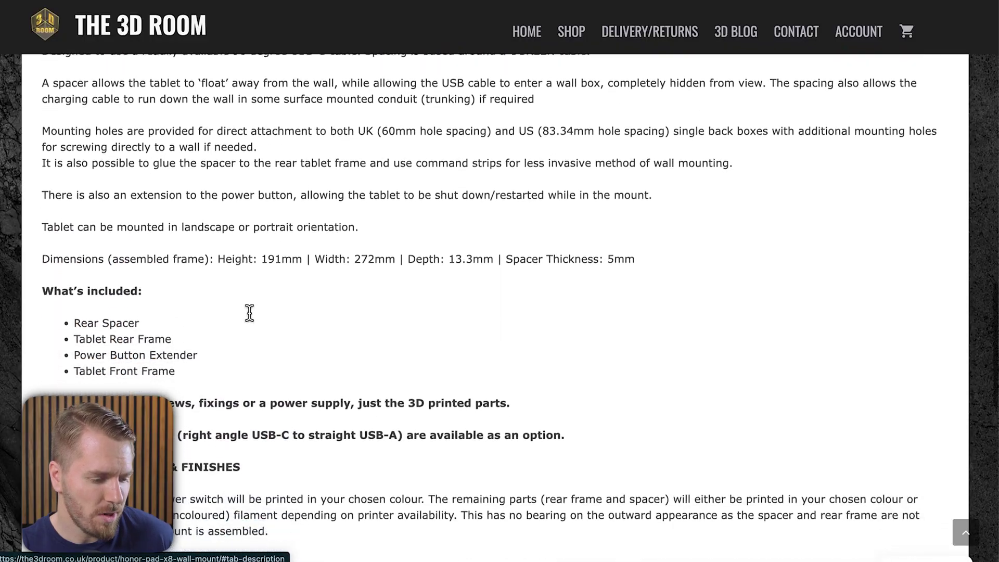
pyautogui.scroll(3, 250, 314)
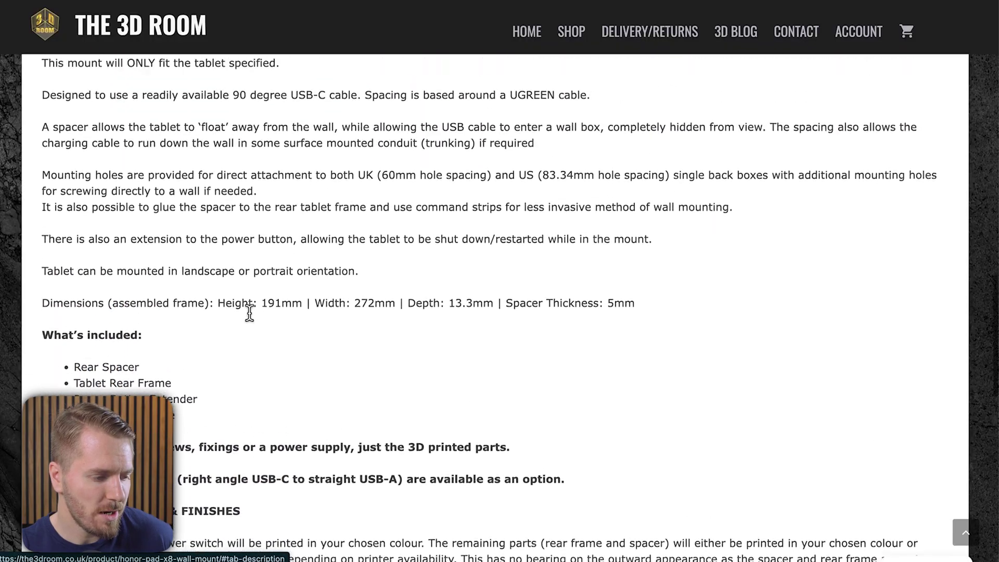
pyautogui.scroll(10, 250, 315)
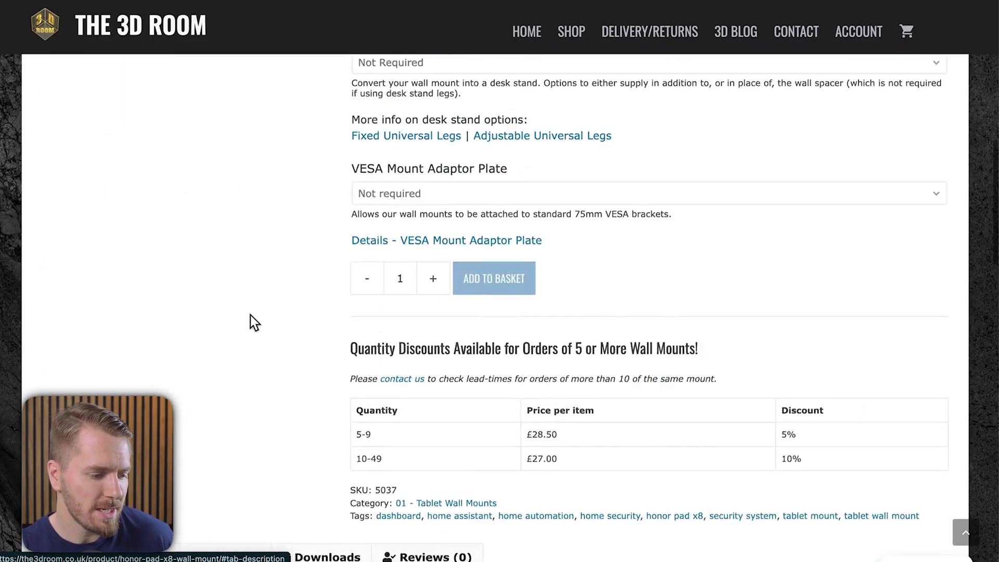
pyautogui.scroll(2, 518, 289)
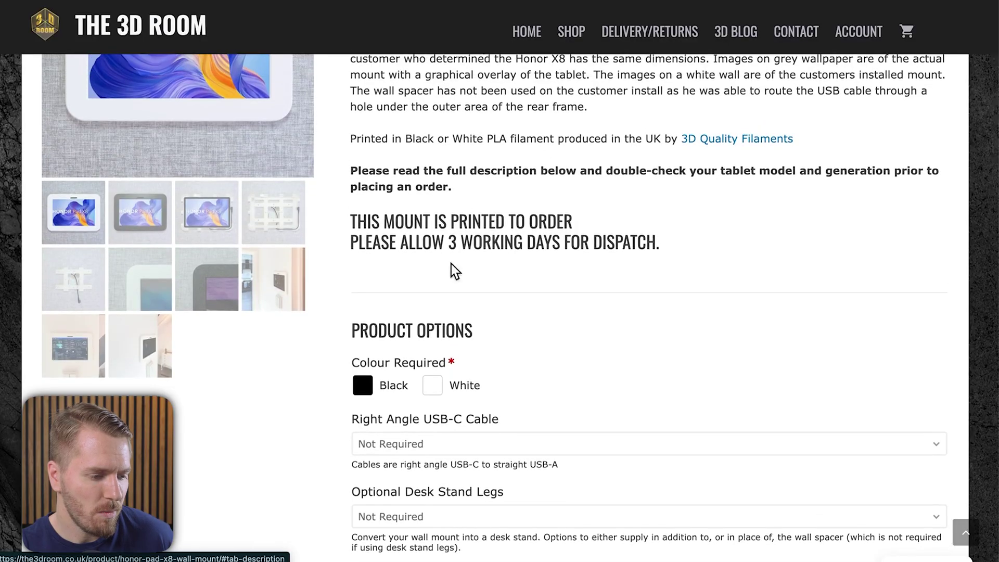
pyautogui.scroll(4, 456, 274)
pyautogui.scroll(-5, 452, 263)
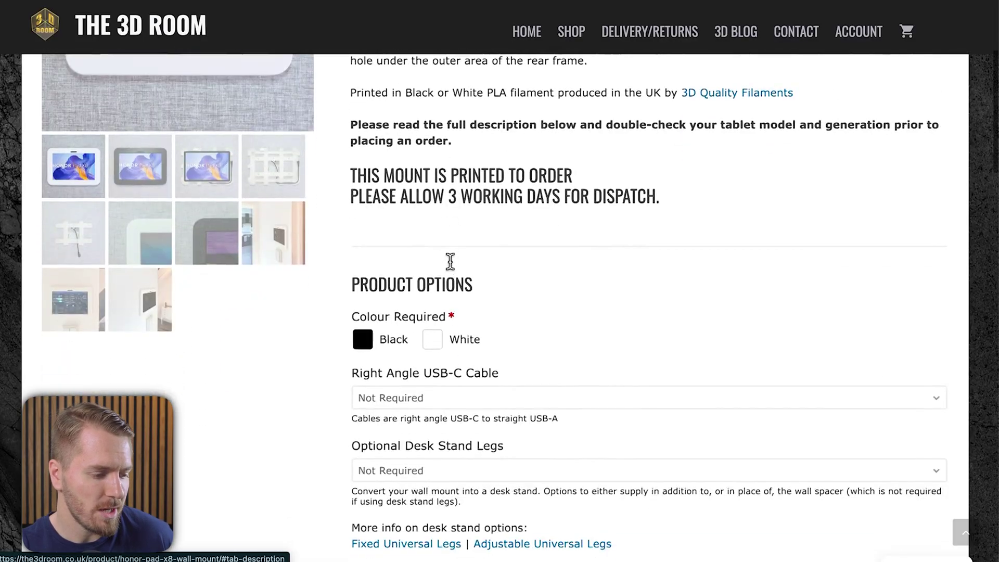
pyautogui.scroll(-6, 450, 261)
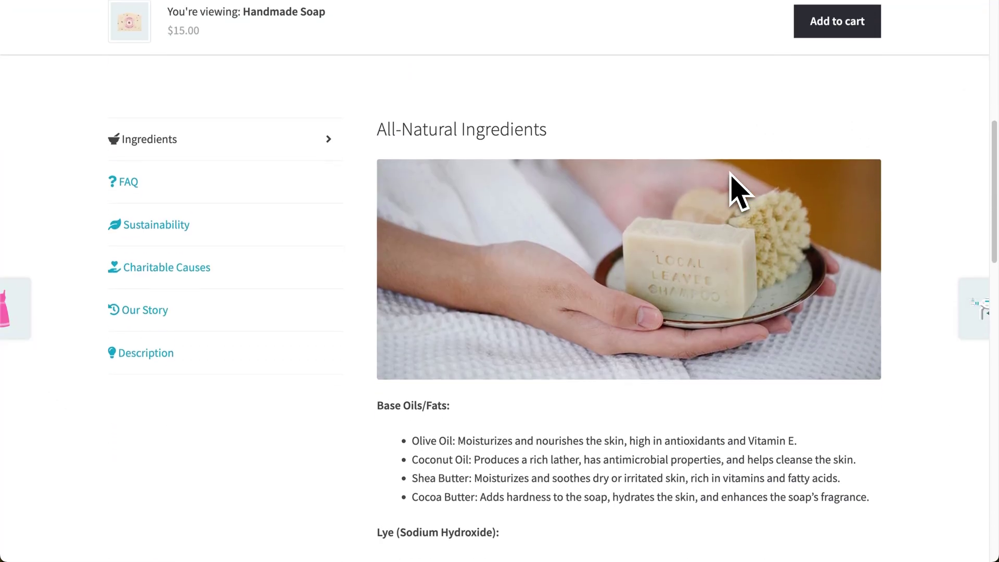
pyautogui.scroll(-1, 736, 189)
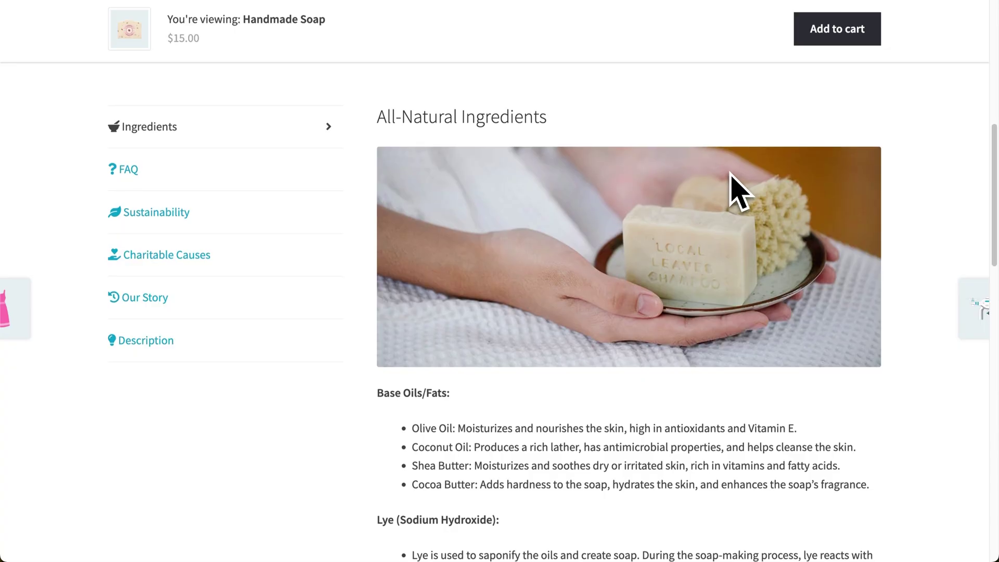
# Show the soap's FAQ, Sustainability and Charitable Causes tabs.
pyautogui.click(251, 178)
pyautogui.click(198, 209)
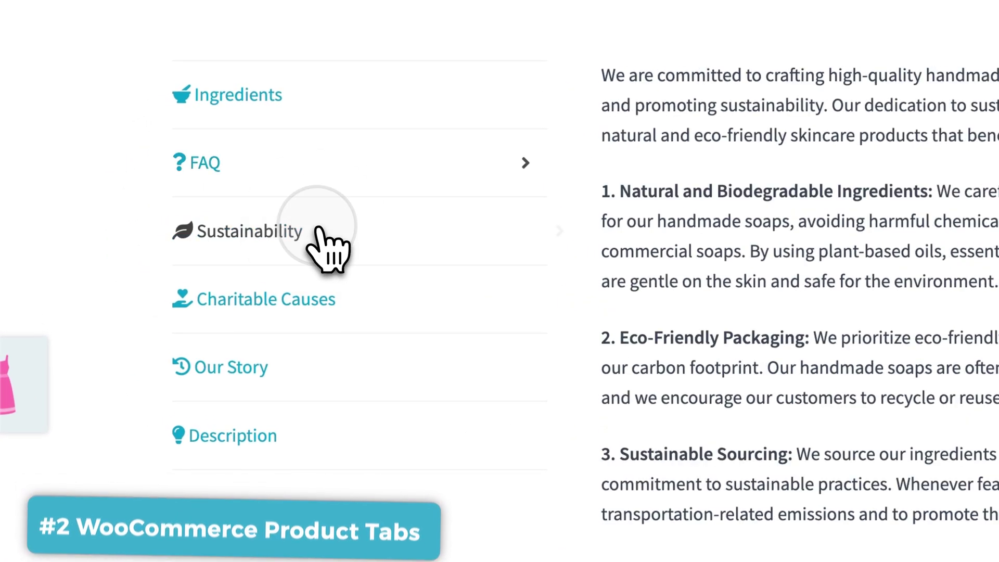
pyautogui.click(339, 284)
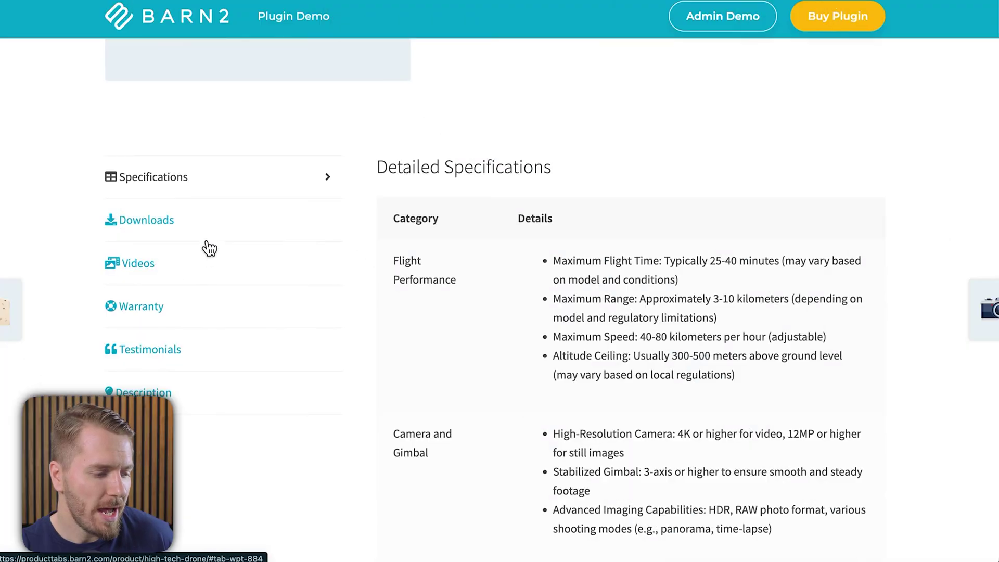
# Show the drone's Downloads, Videos, Warranty and Testimonials tabs.
pyautogui.click(216, 227)
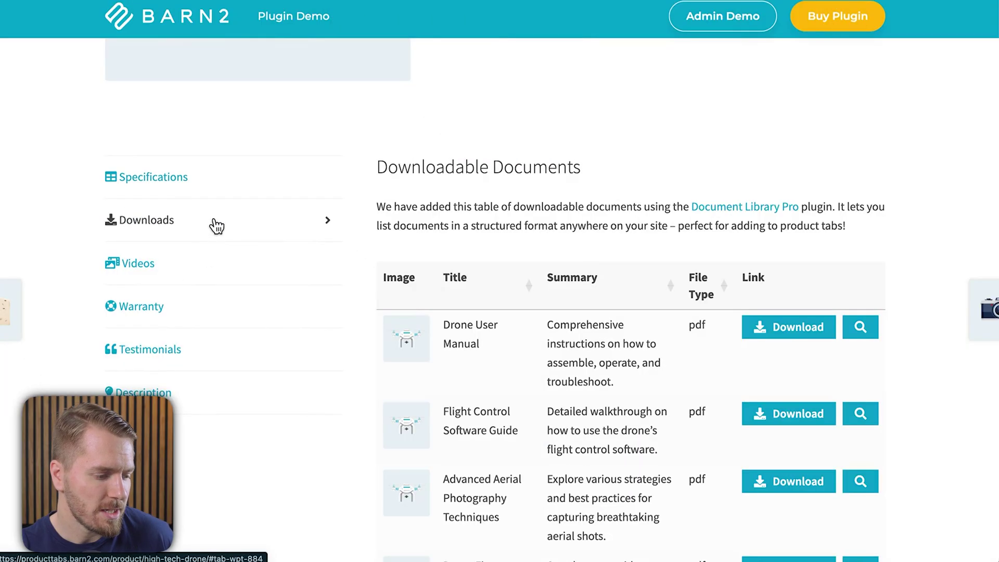
pyautogui.click(198, 267)
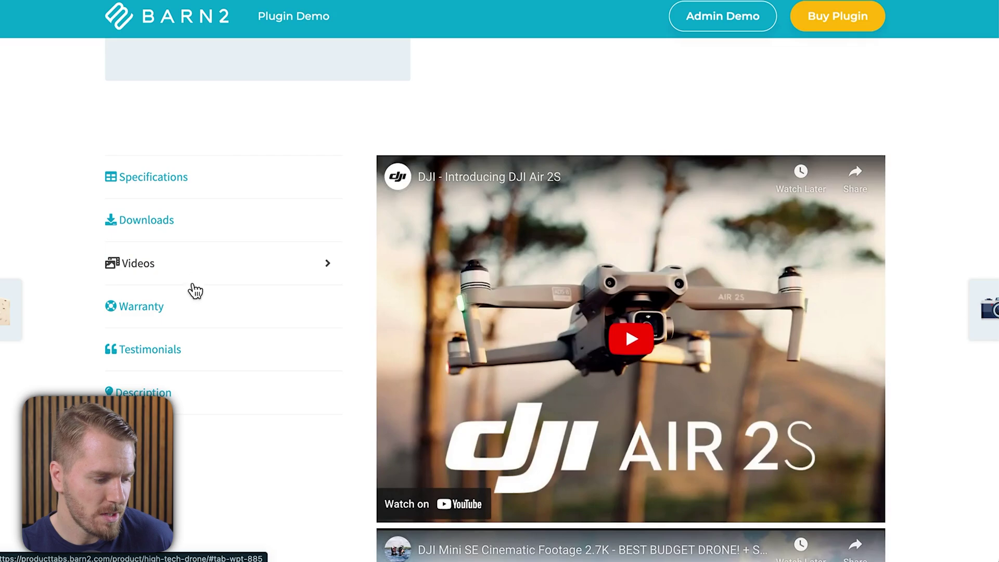
pyautogui.click(198, 307)
pyautogui.click(241, 366)
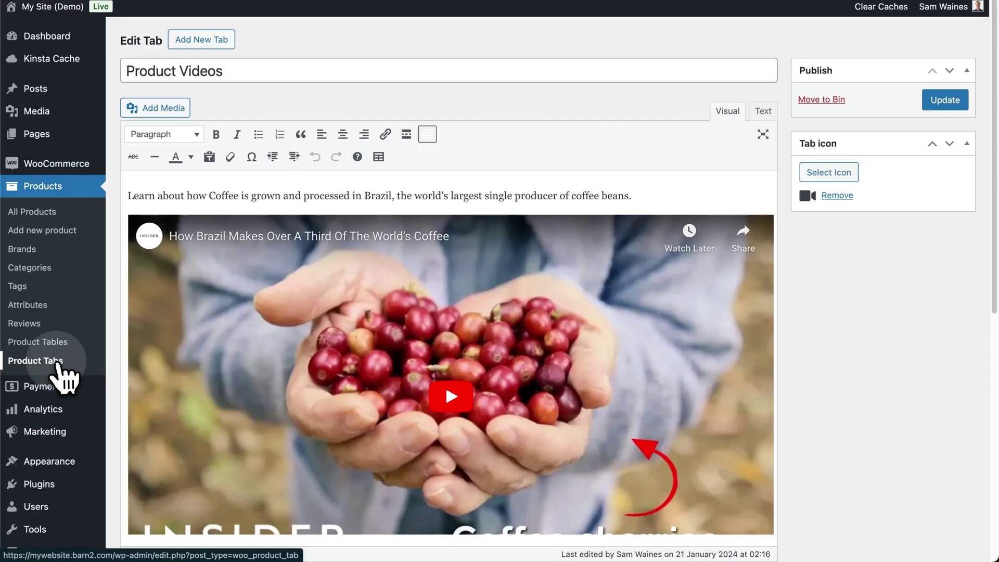
# Drag the Manuals tab above Product Videos in Reorder, then open the Boho Bangle Bracelet for editing.
pyautogui.click(59, 371)
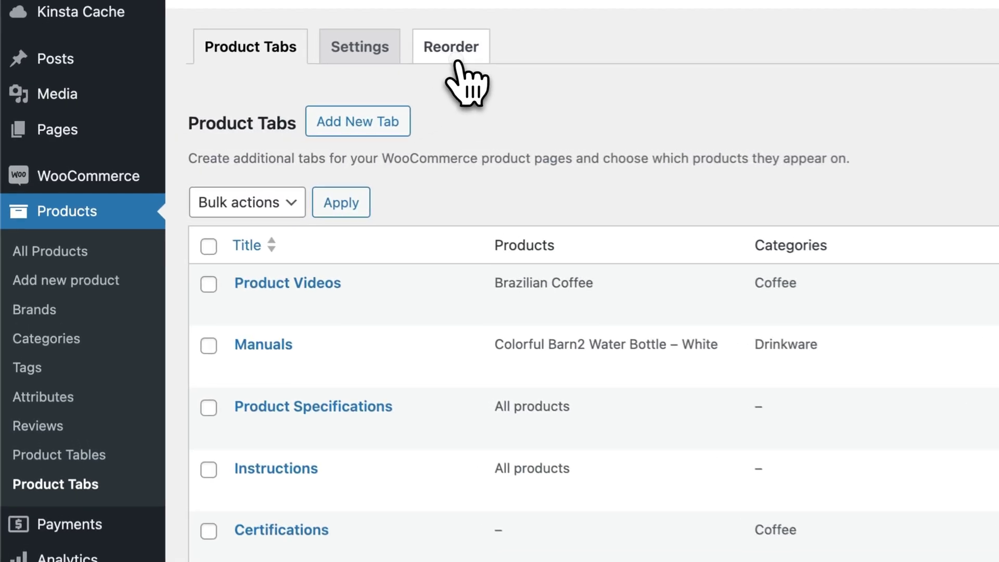
pyautogui.click(457, 63)
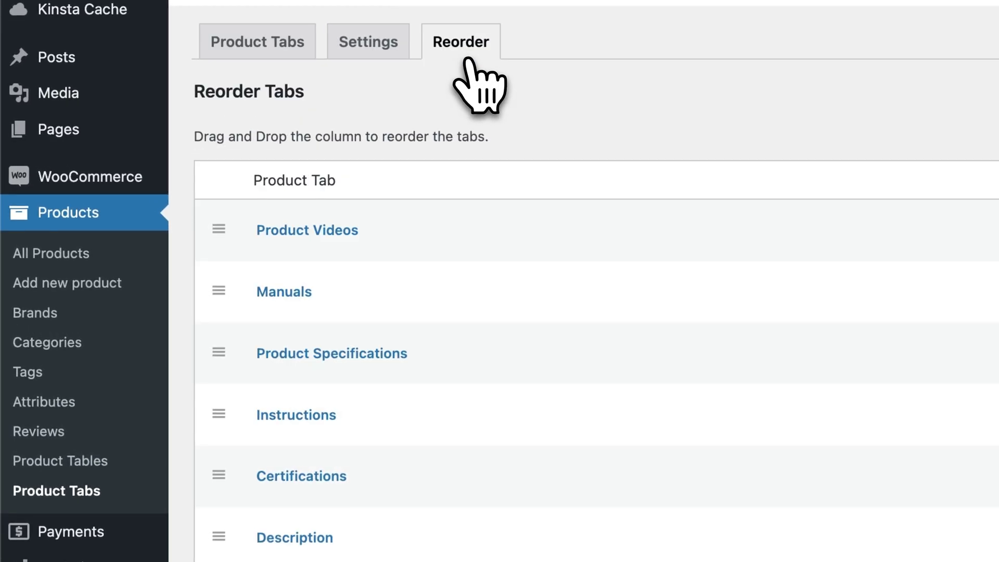
pyautogui.moveTo(228, 291); pyautogui.dragTo(234, 226)
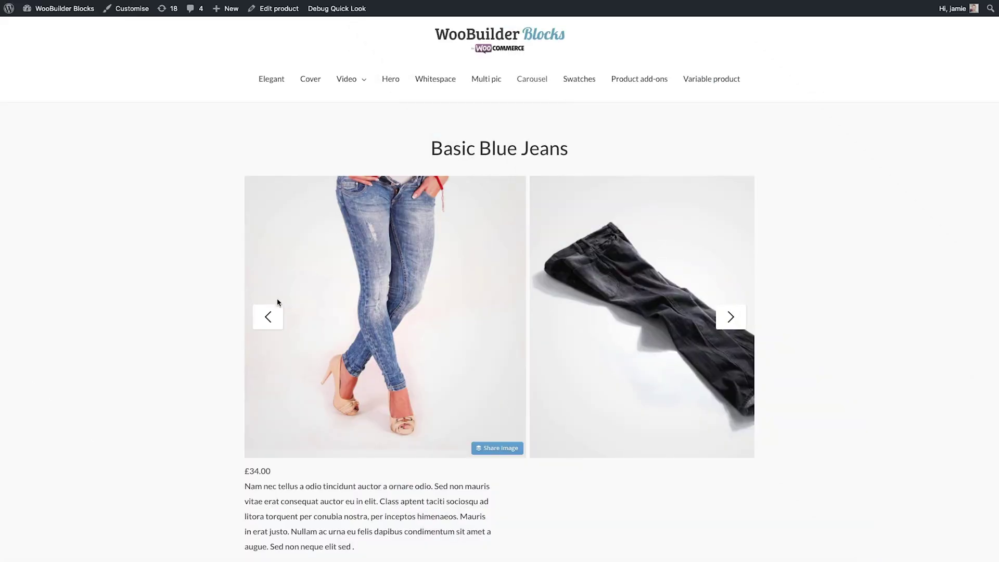
pyautogui.click(268, 316)
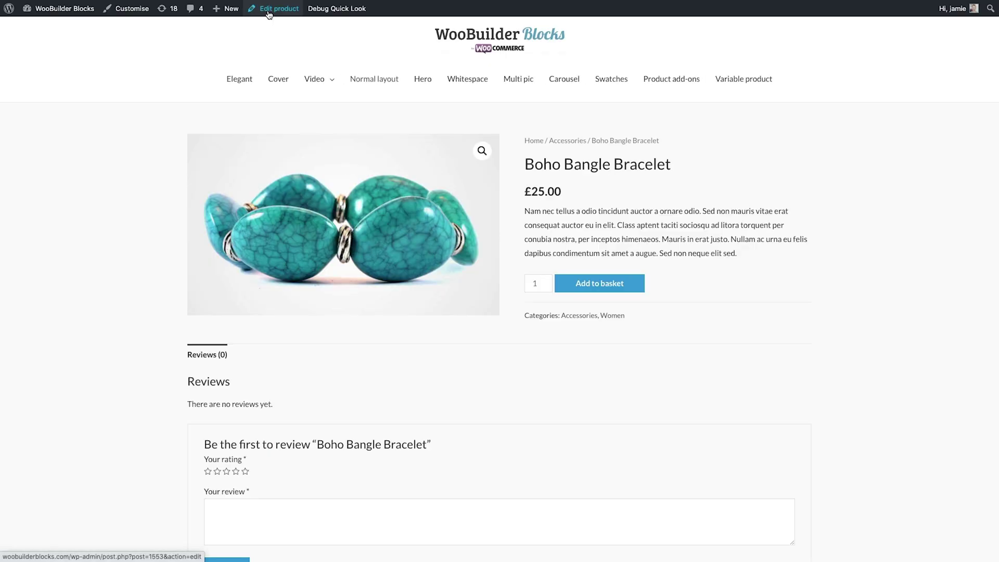
pyautogui.click(607, 176)
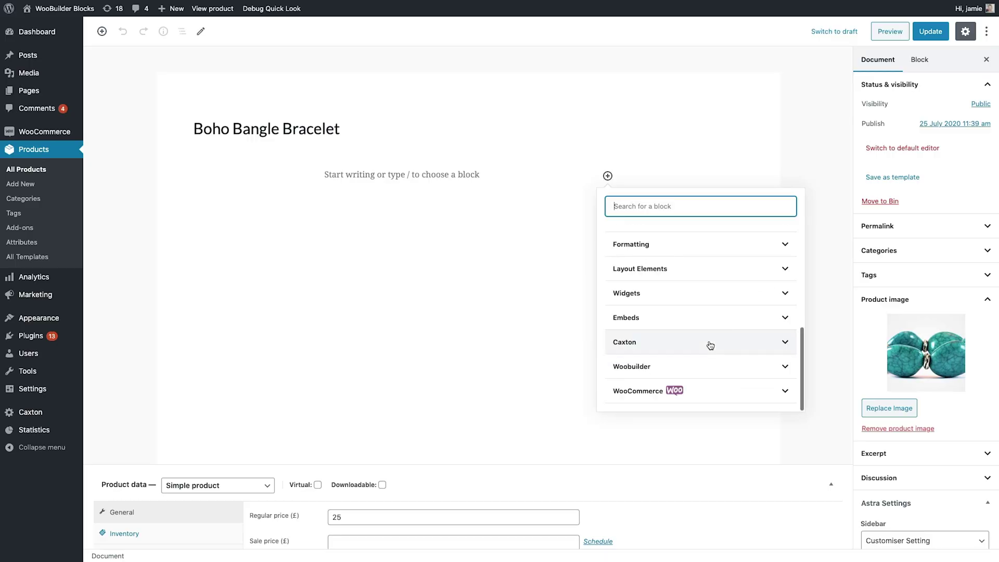
# Insert a Columns block with an even 50/50 split below the bracelet's images.
pyautogui.click(700, 363)
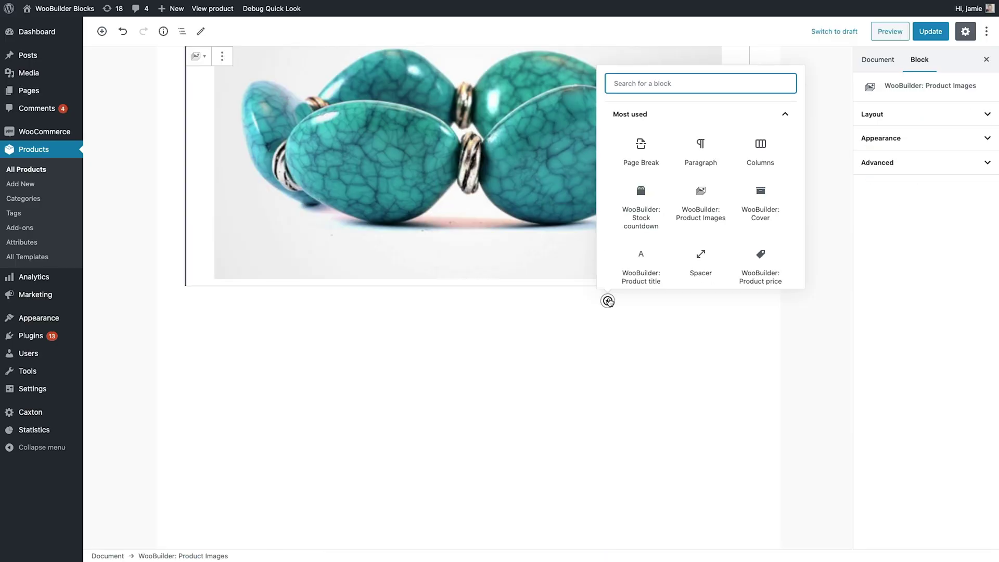
pyautogui.click(756, 159)
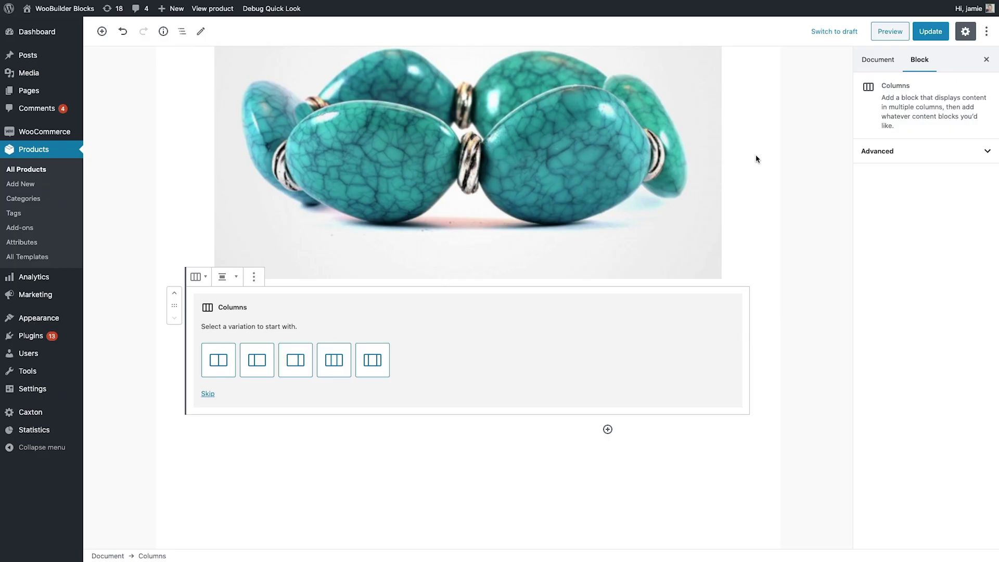
pyautogui.click(219, 359)
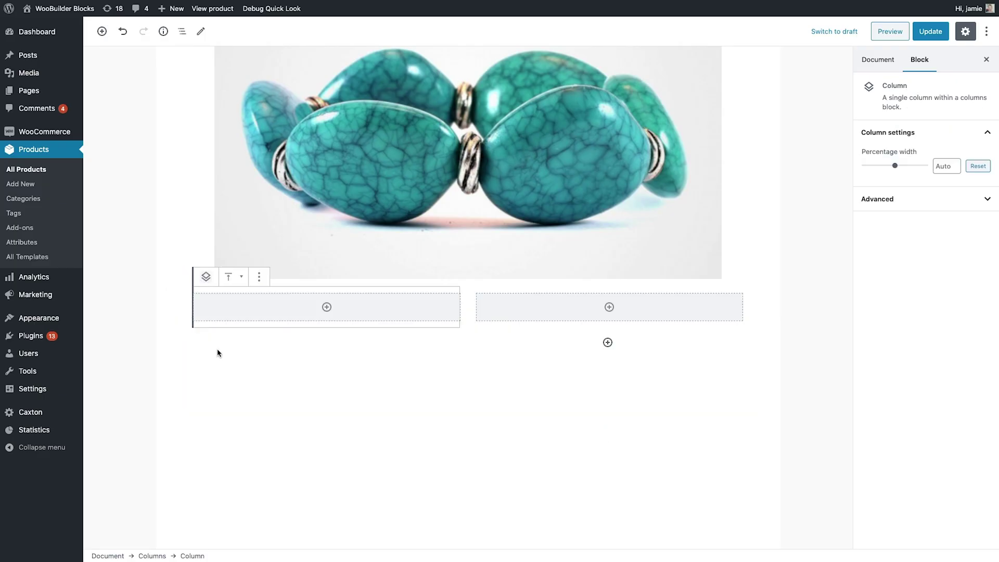
# Expand the Woobuilder category in the left column's inserter and tick the Men category.
pyautogui.click(326, 307)
pyautogui.scroll(-5, 333, 464)
pyautogui.scroll(-1, 313, 473)
pyautogui.click(307, 486)
pyautogui.scroll(-2, 327, 447)
pyautogui.click(463, 161)
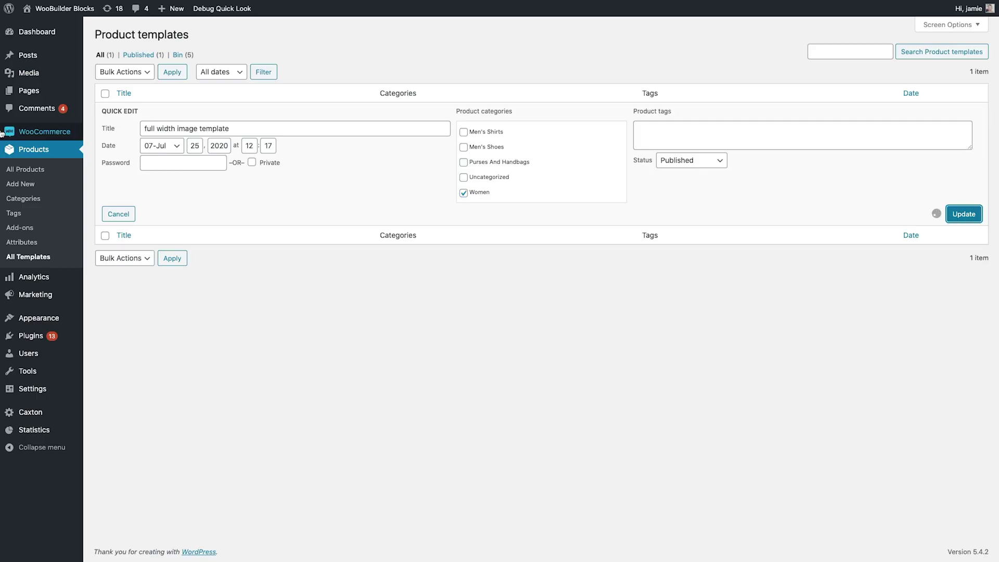
# Go to the All Products list.
pyautogui.click(25, 169)
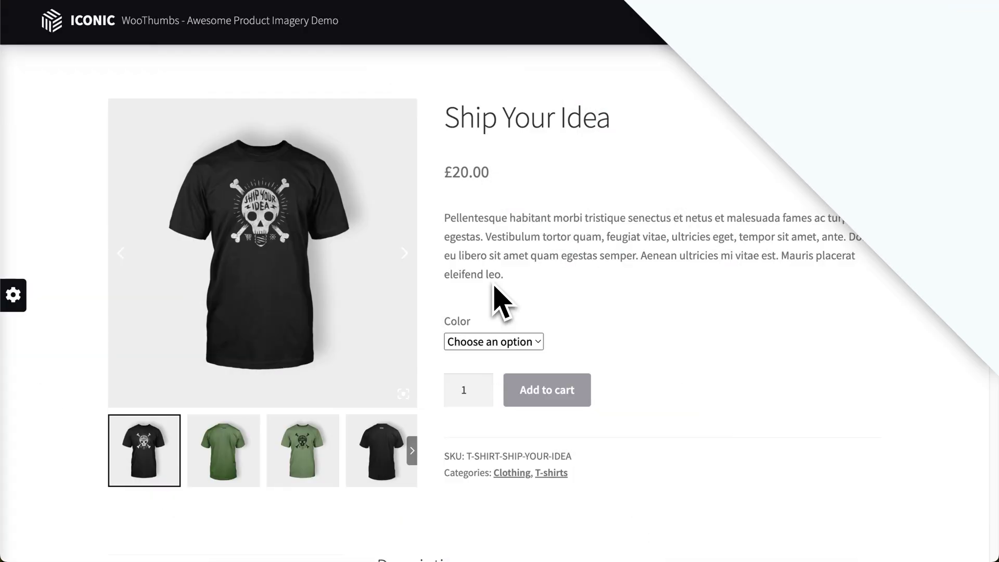
# Move the WooThumbs gallery thumbnails to the left of the main image and apply it.
pyautogui.click(411, 453)
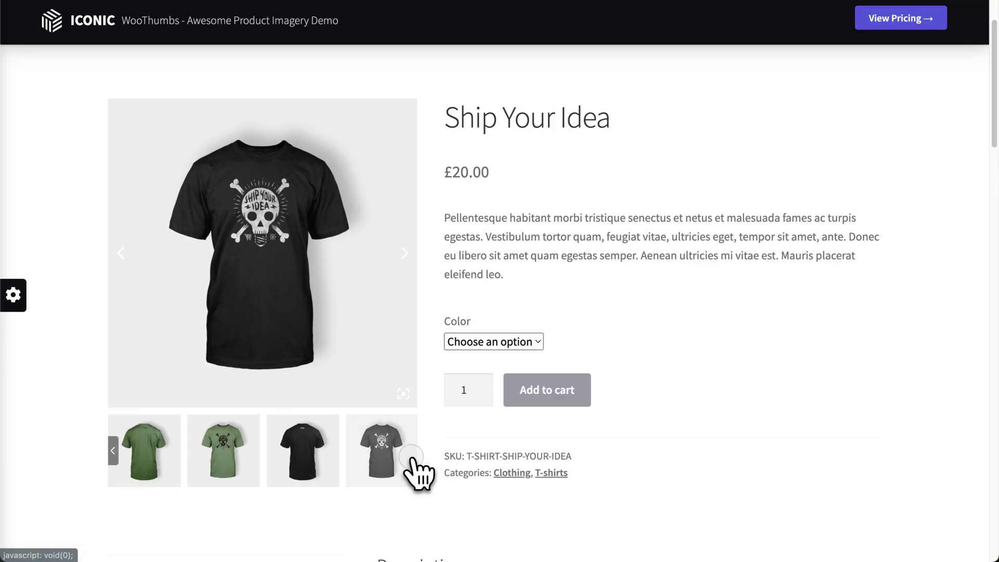
pyautogui.click(14, 295)
pyautogui.click(114, 84)
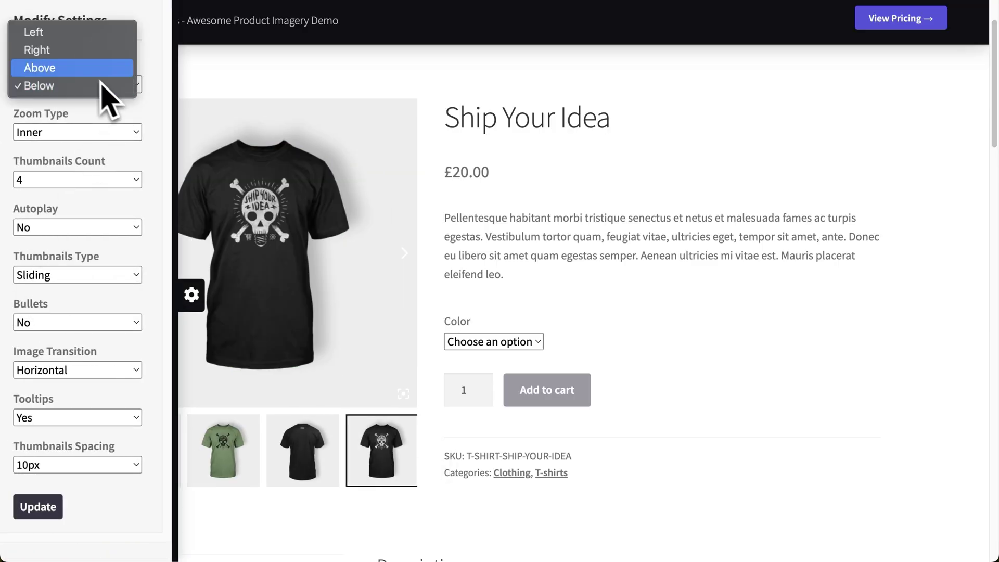
pyautogui.click(87, 35)
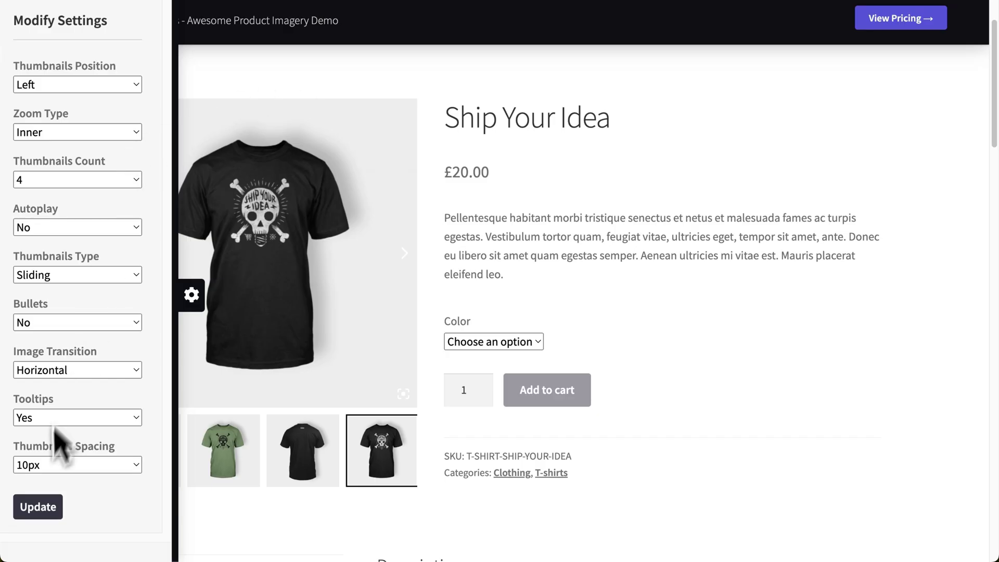
pyautogui.click(34, 508)
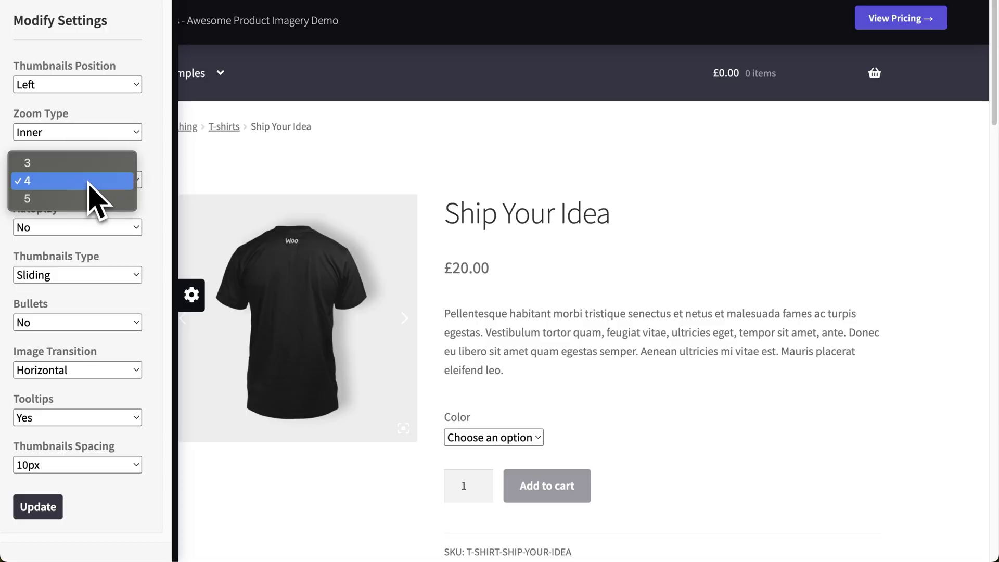
# Set the WooThumbs Thumbnails Count to 5 and apply the update.
pyautogui.click(79, 201)
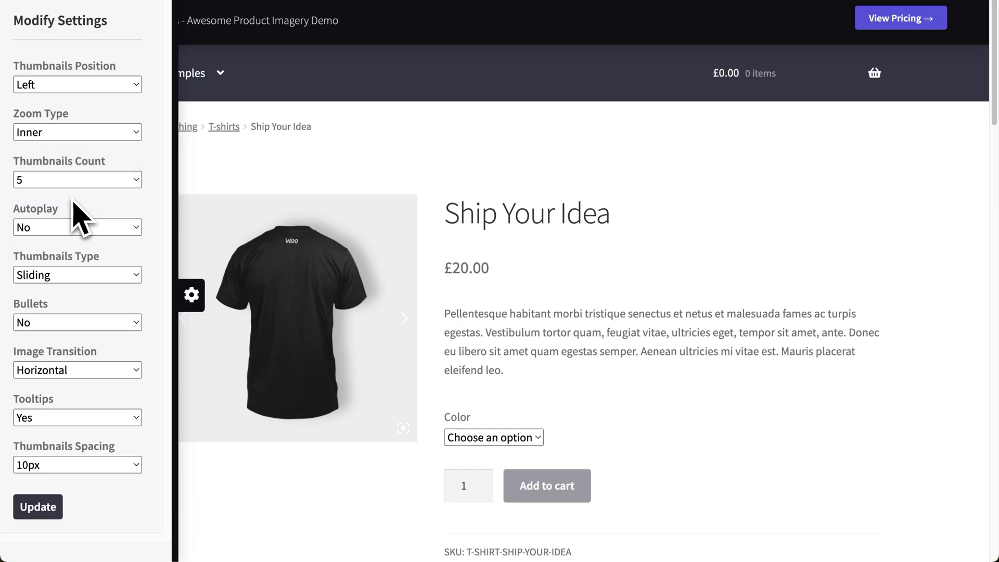
pyautogui.click(32, 509)
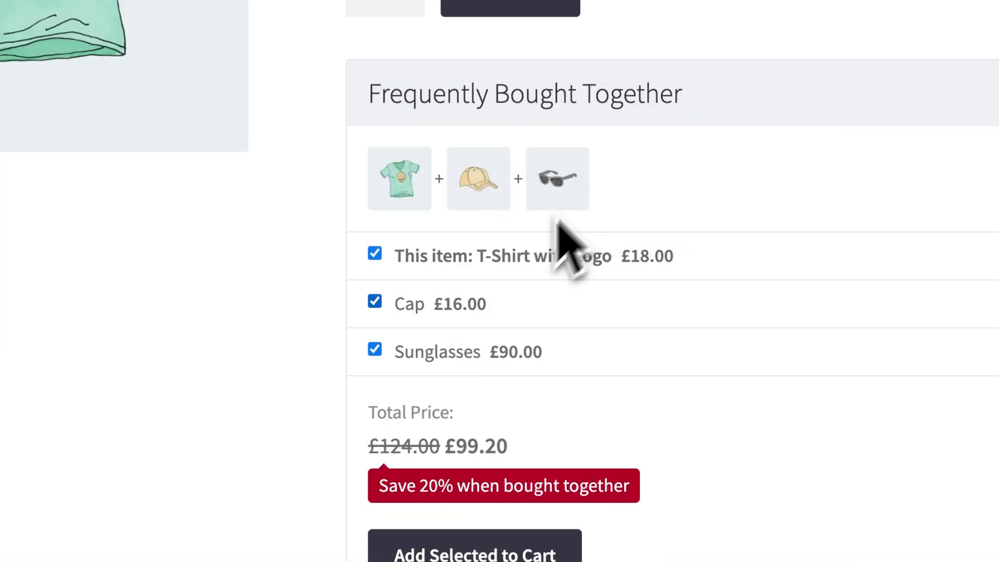
# Toggle Sunglasses off and on in Frequently Bought Together, then add T-Shirt with Logo to cart.
pyautogui.click(376, 352)
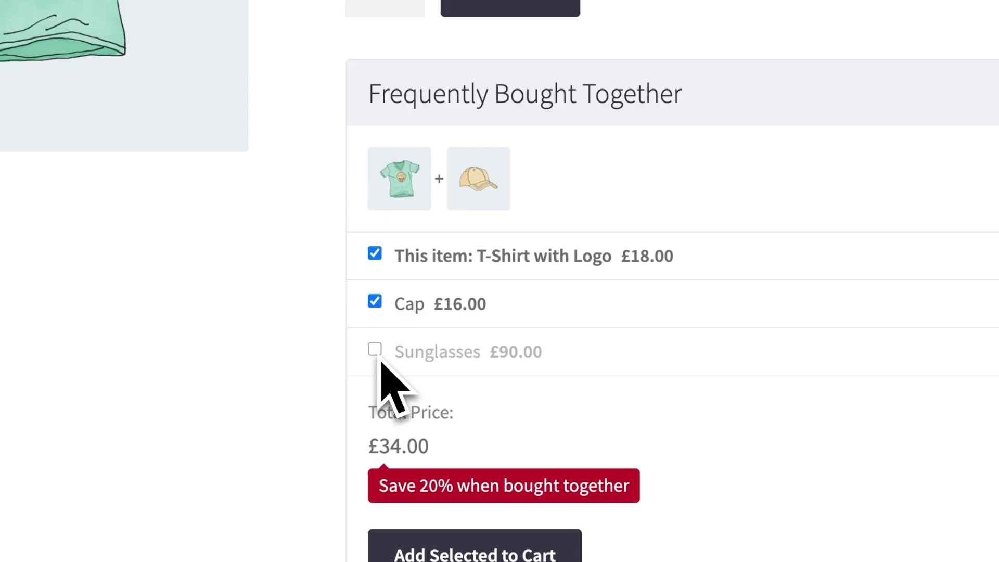
pyautogui.click(375, 349)
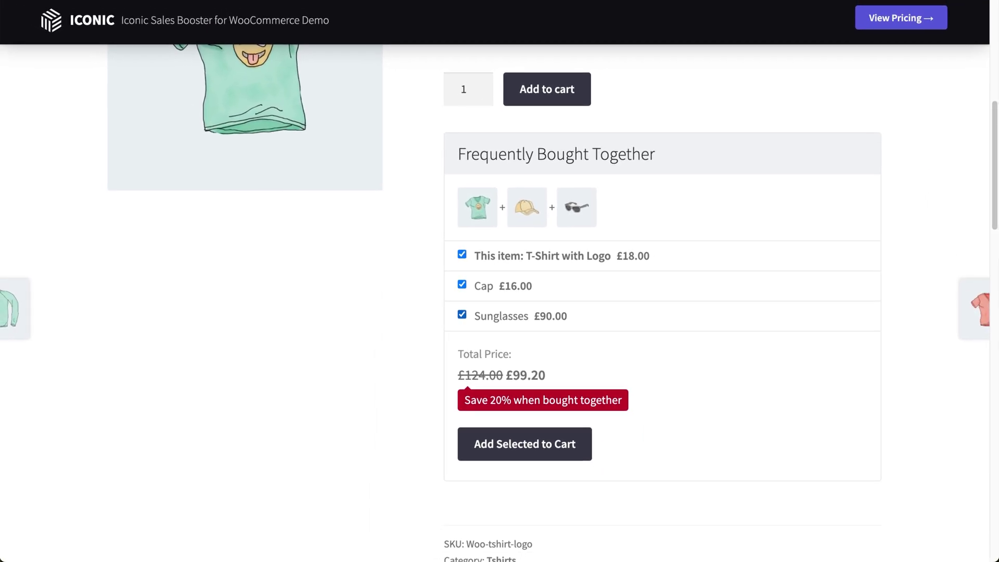
pyautogui.scroll(3, 472, 333)
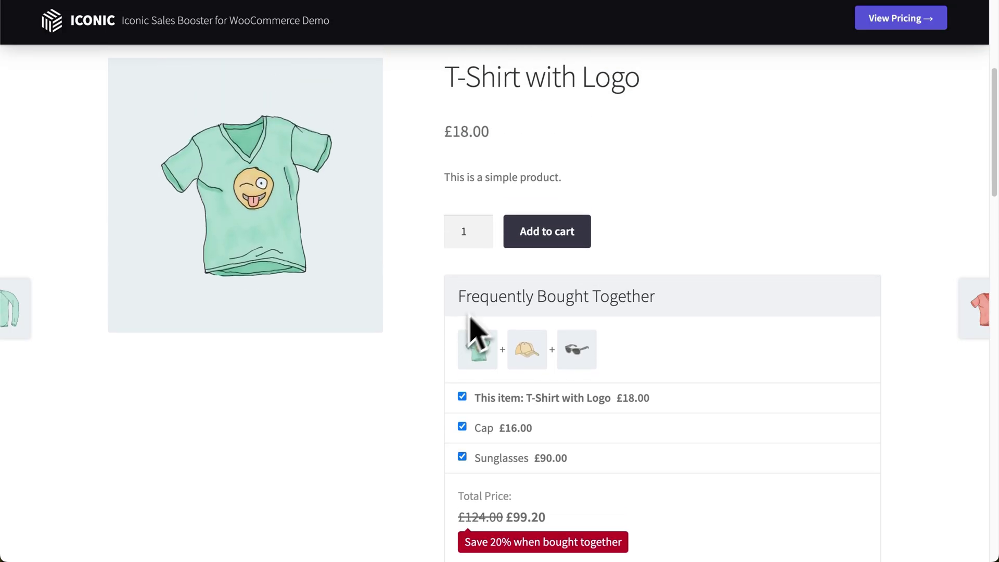
pyautogui.click(544, 243)
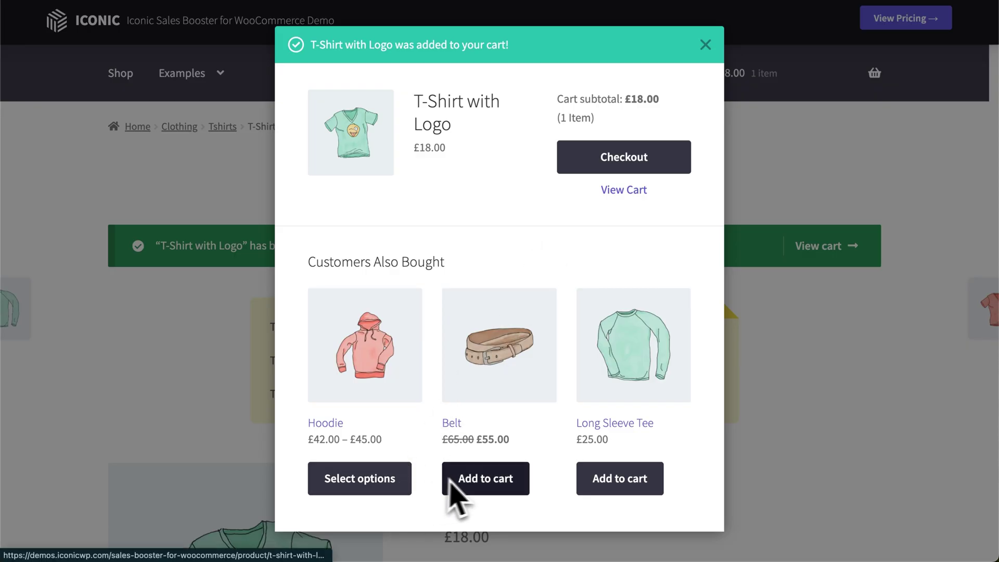
# Add the suggested Long Sleeve Tee from the Customers Also Bought pop-up to the cart.
pyautogui.click(595, 484)
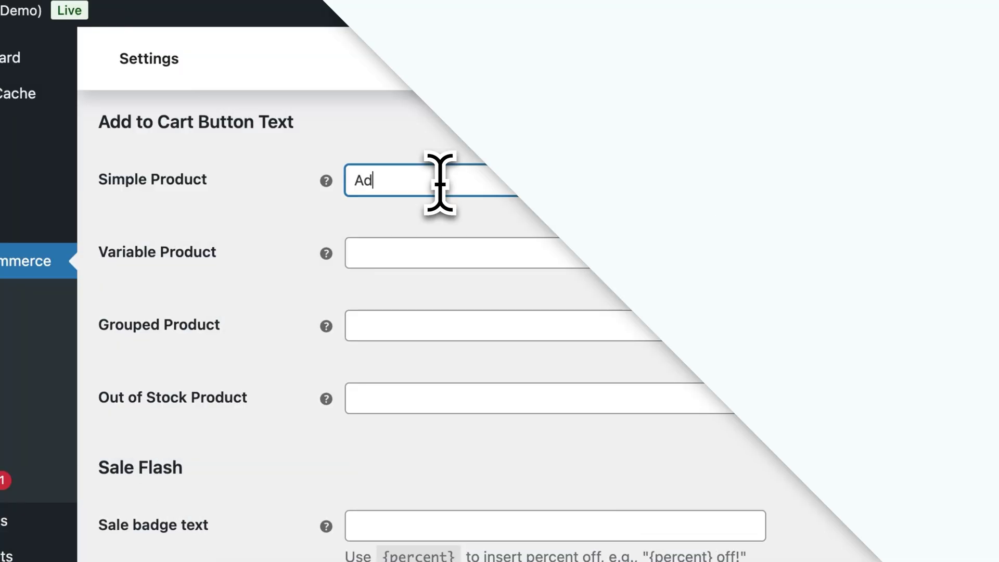
# Enter 'Add to basket', 'Select Options' and sale badge text 'Get {percent} off!' in Customizer settings.
pyautogui.write('d to basket')
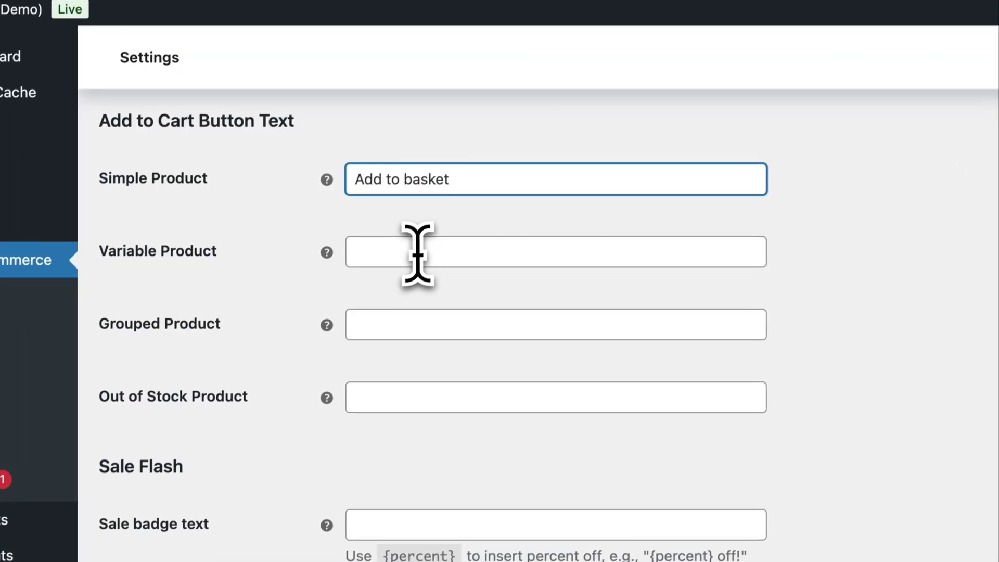
pyautogui.click(415, 255)
pyautogui.write('Select Options')
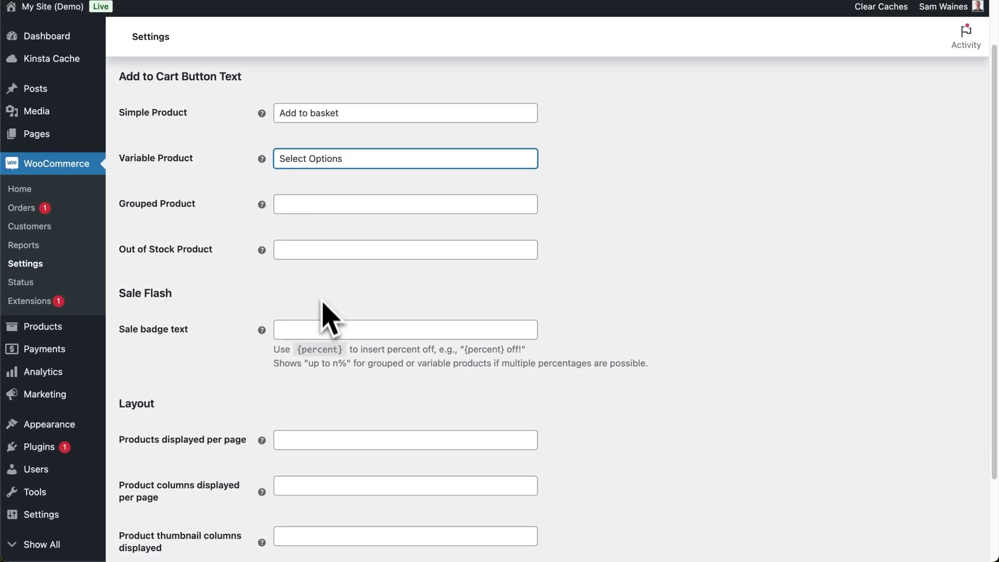
pyautogui.click(316, 327)
pyautogui.write('Get {percent} off!')
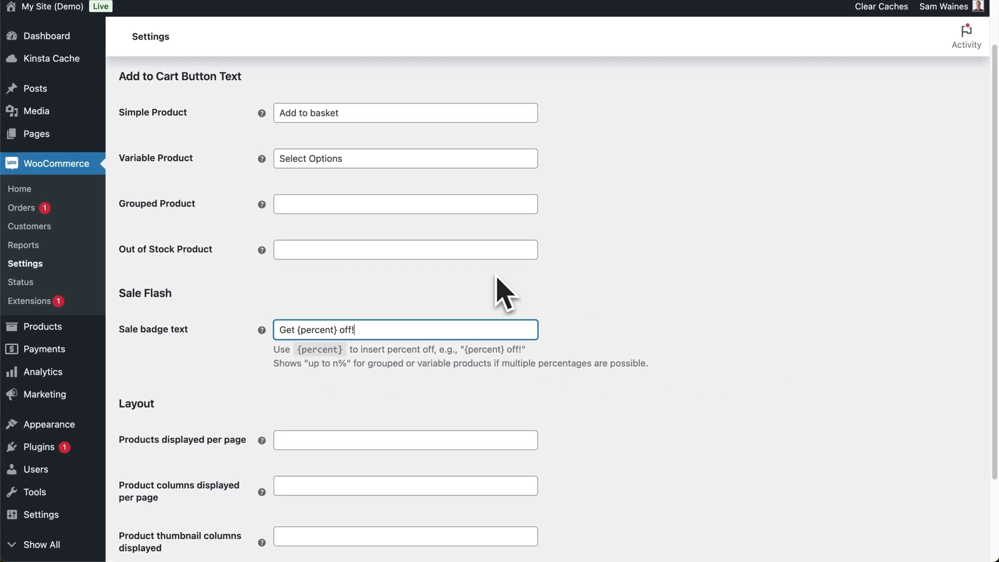
pyautogui.click(660, 264)
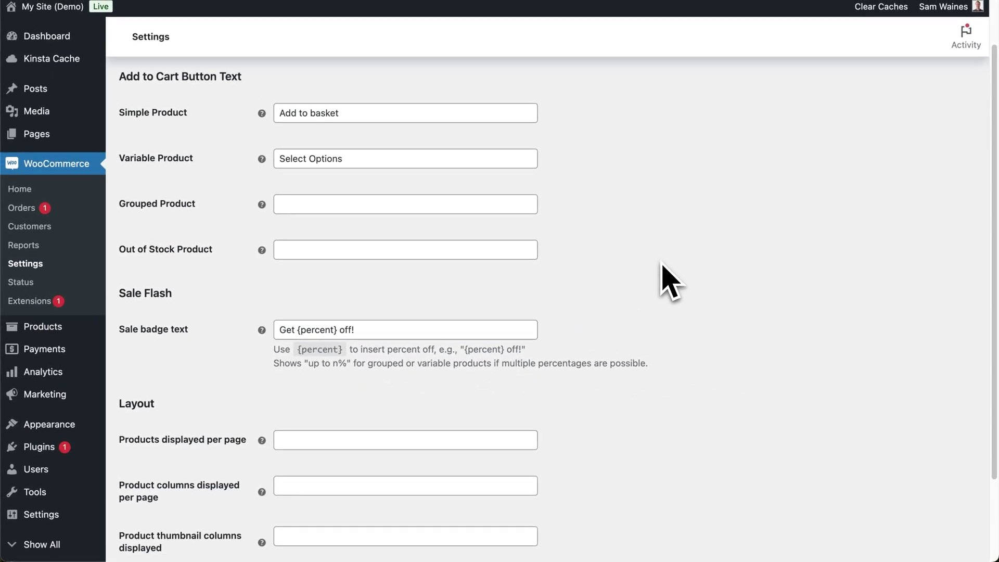
pyautogui.scroll(-4, 663, 266)
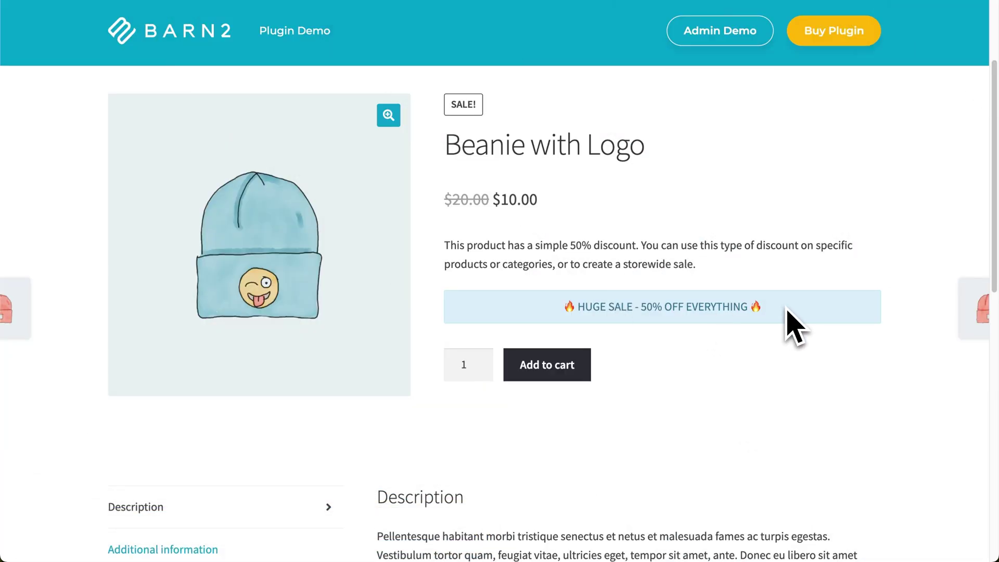
# Raise the red Beanie quantity to 5, then add a Long Sleeve Tee to the cart.
pyautogui.click(660, 5)
pyautogui.moveTo(734, 172)
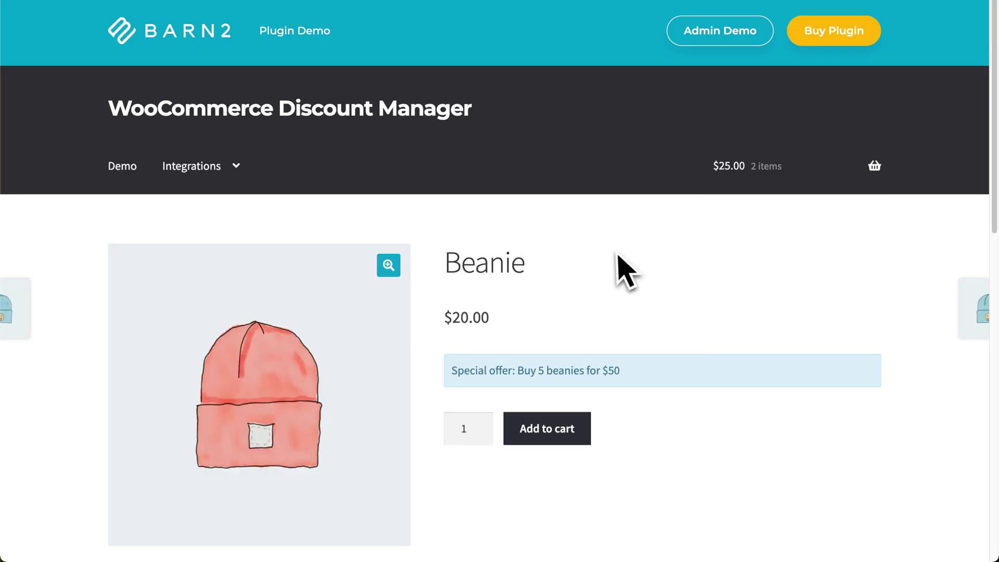
pyautogui.scroll(-2, 618, 263)
pyautogui.click(481, 309)
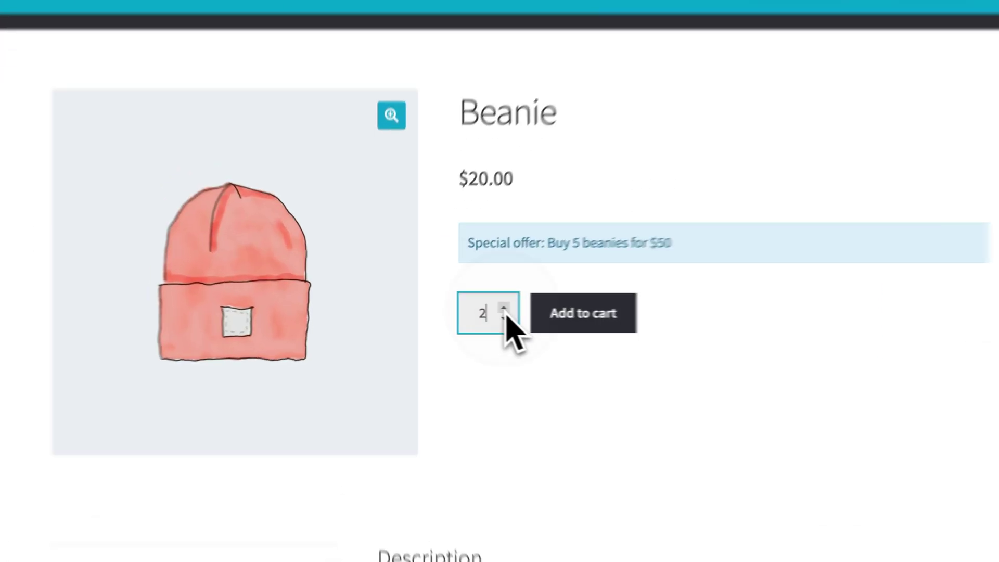
pyautogui.click(482, 308)
pyautogui.click(482, 309)
pyautogui.click(481, 309)
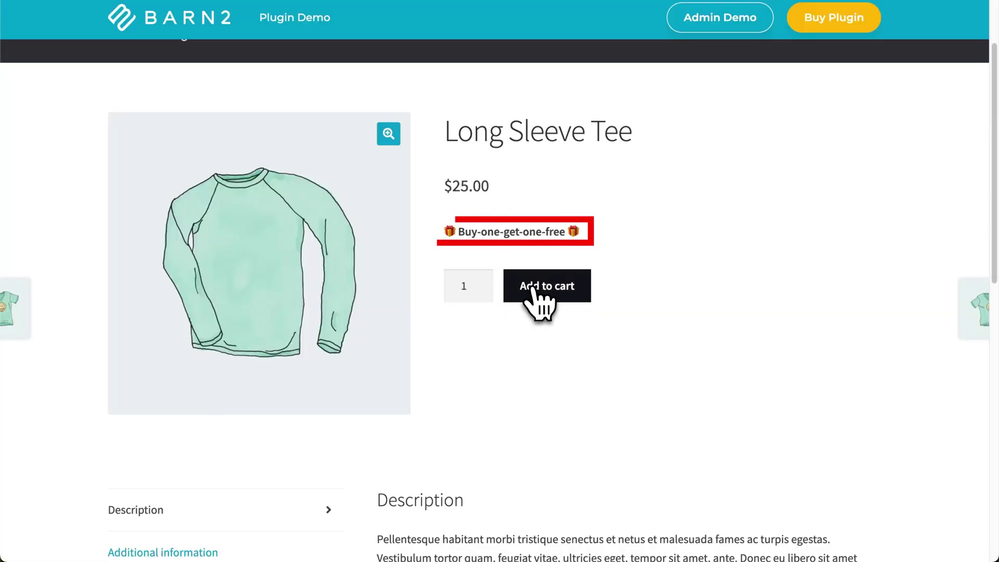
pyautogui.click(536, 292)
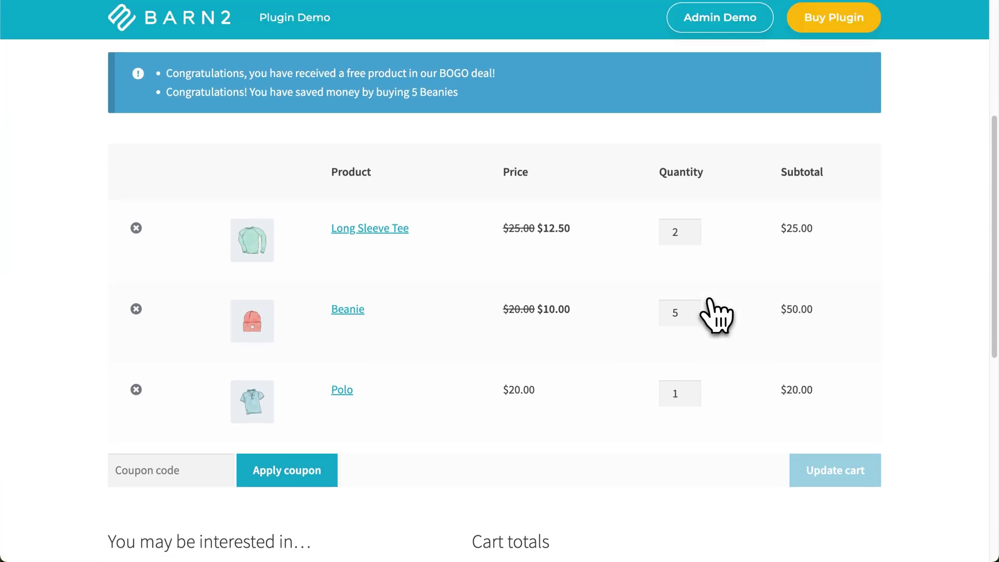
# Scroll through the cart totals and the Hoodie with Logo bulk pricing tiers.
pyautogui.scroll(-4, 715, 315)
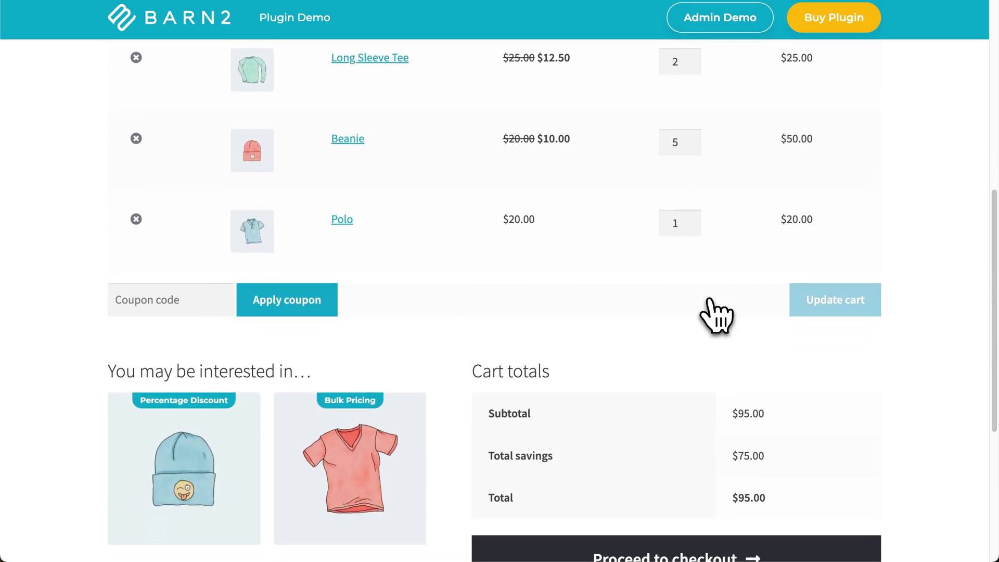
pyautogui.scroll(2, 716, 315)
pyautogui.scroll(2, 716, 315)
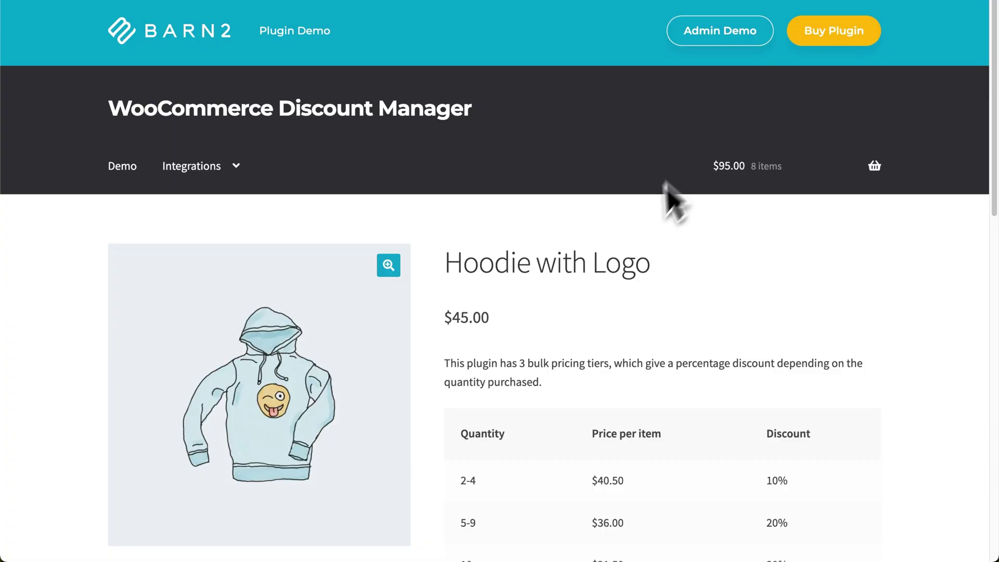
pyautogui.scroll(-2, 638, 223)
pyautogui.scroll(-2, 638, 222)
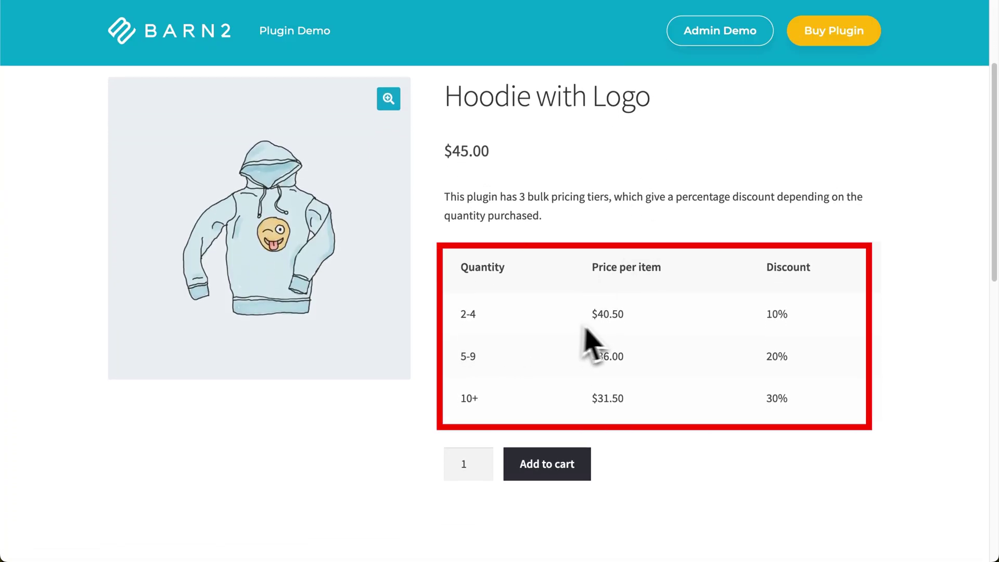
pyautogui.scroll(-2, 622, 339)
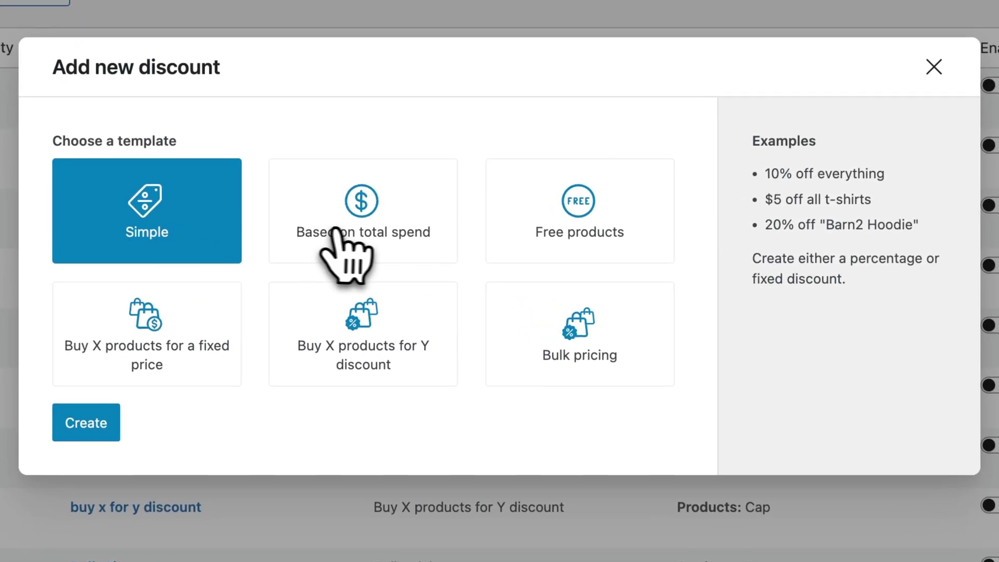
# Preview the Based on total spend and Free products templates, then pick Buy X products for a fixed price.
pyautogui.click(338, 230)
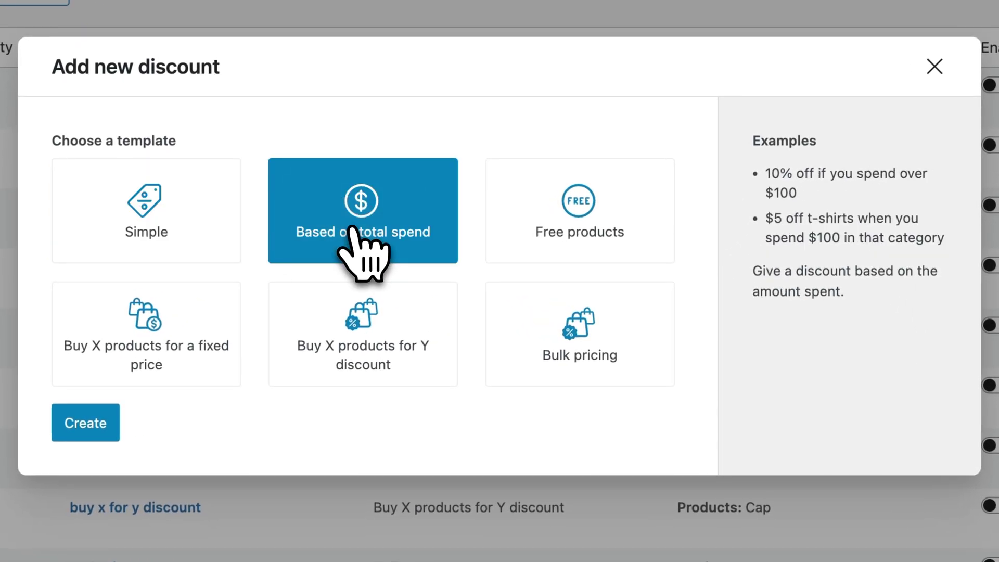
pyautogui.click(577, 254)
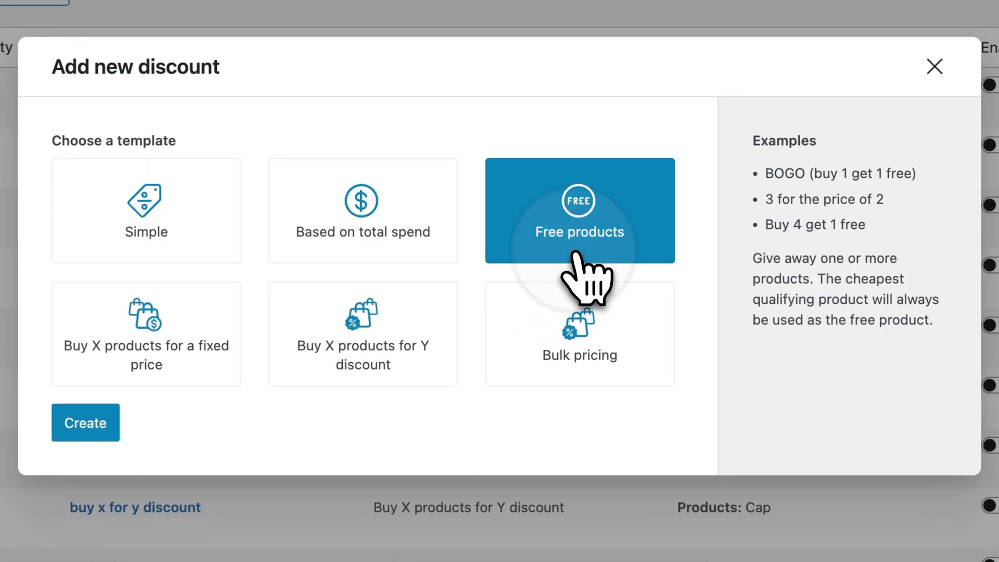
pyautogui.click(205, 376)
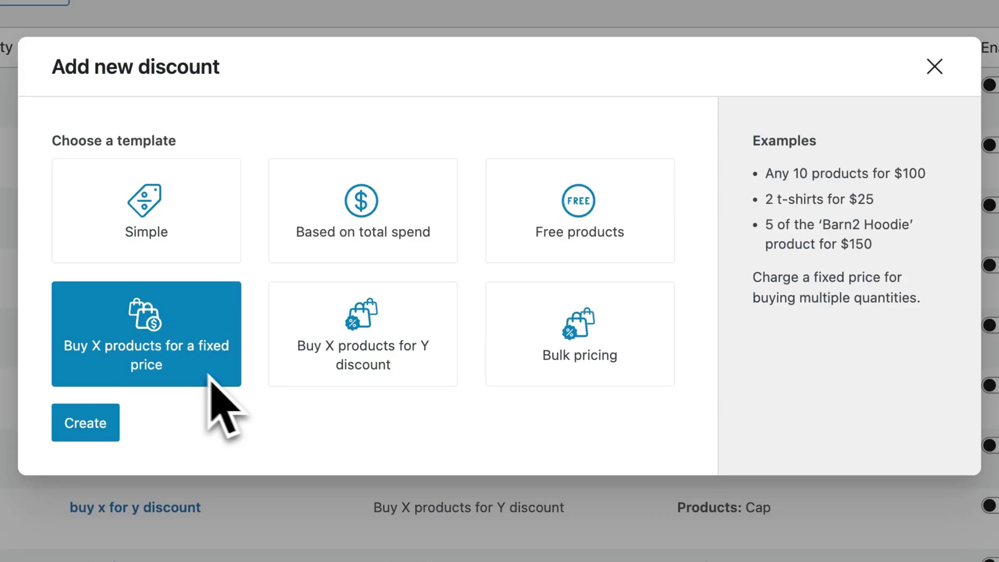